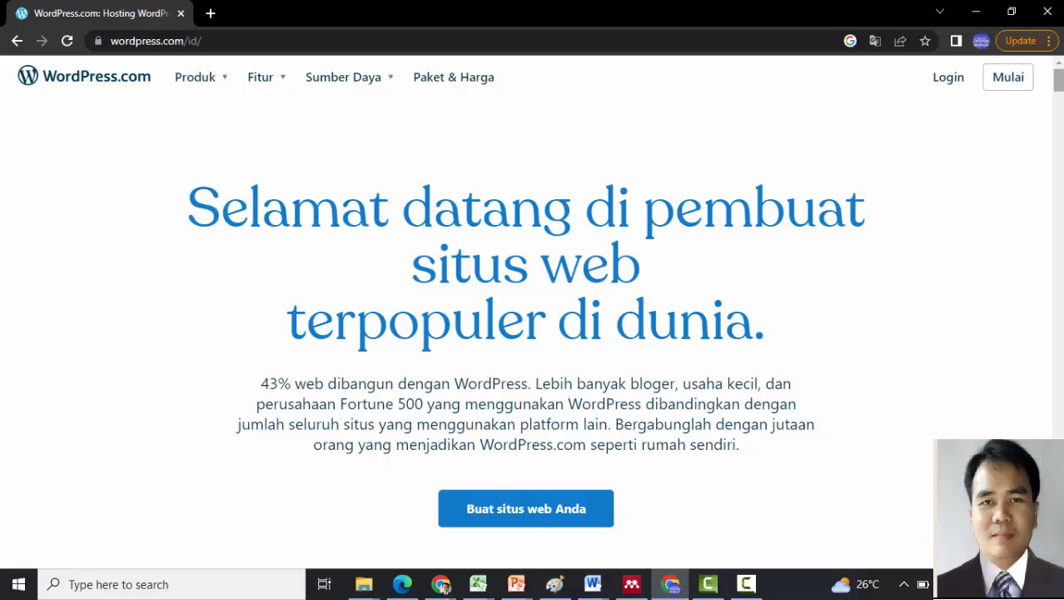
- Scroll down the Indonesian WordPress.com landing page at wordpress.com/id
scroll(1057, 80, down, 4)
- Start creating a new website and dismiss the English-language notice
scroll(533, 300, down, 1)
scroll(533, 299, down, 10)
click(531, 517)
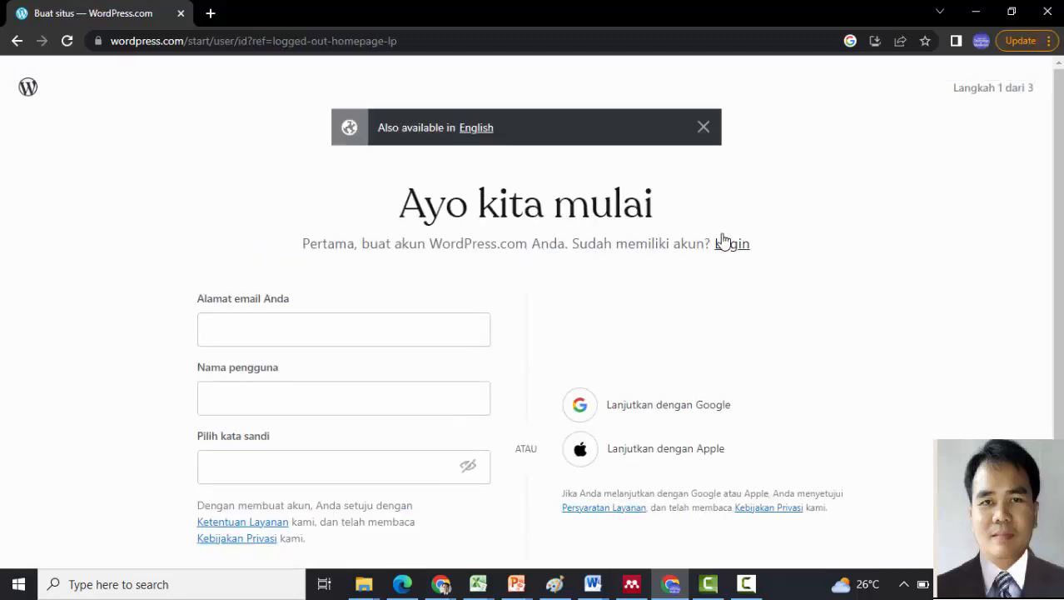
click(704, 130)
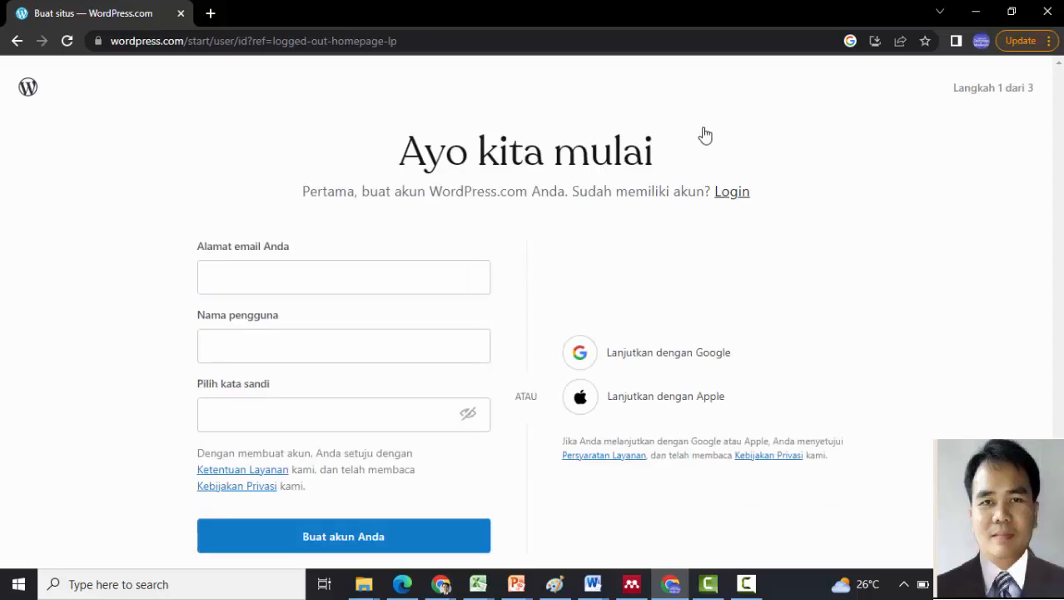
- Fill in the sign-up form's e-mail address and username fields
click(254, 279)
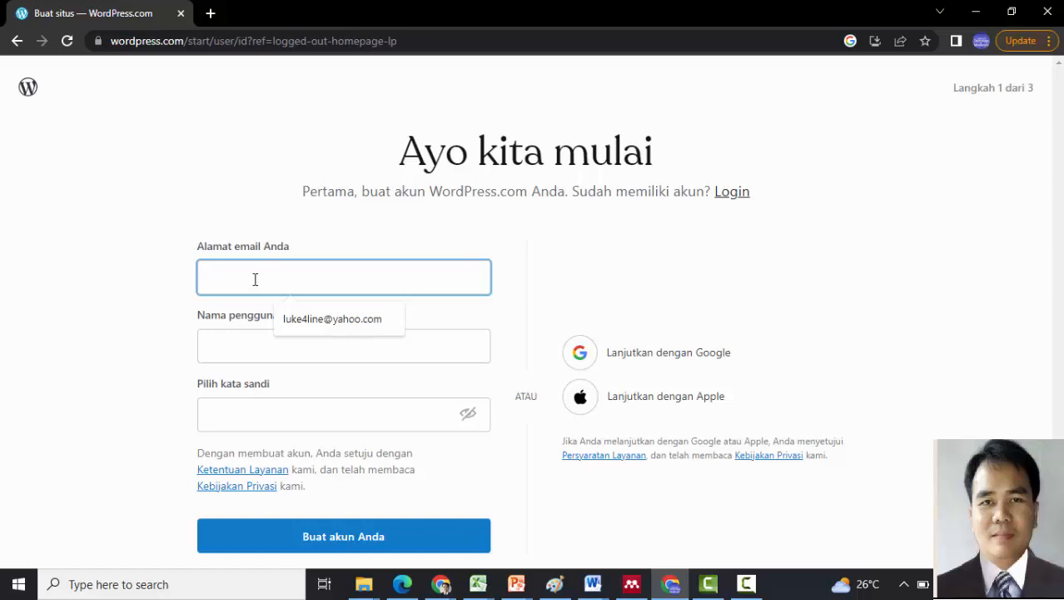
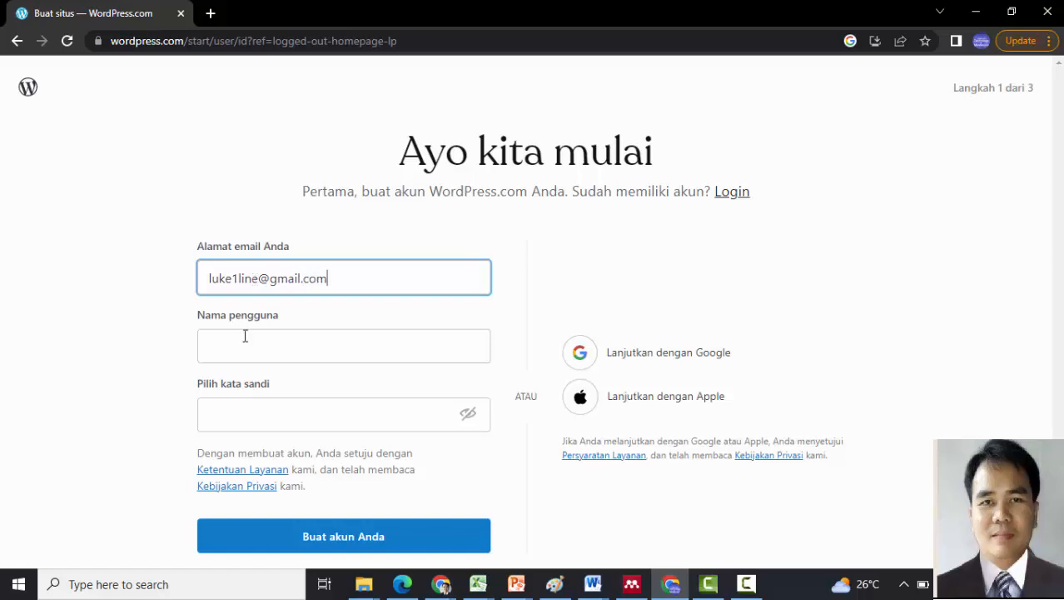
click(235, 357)
text(Sa)
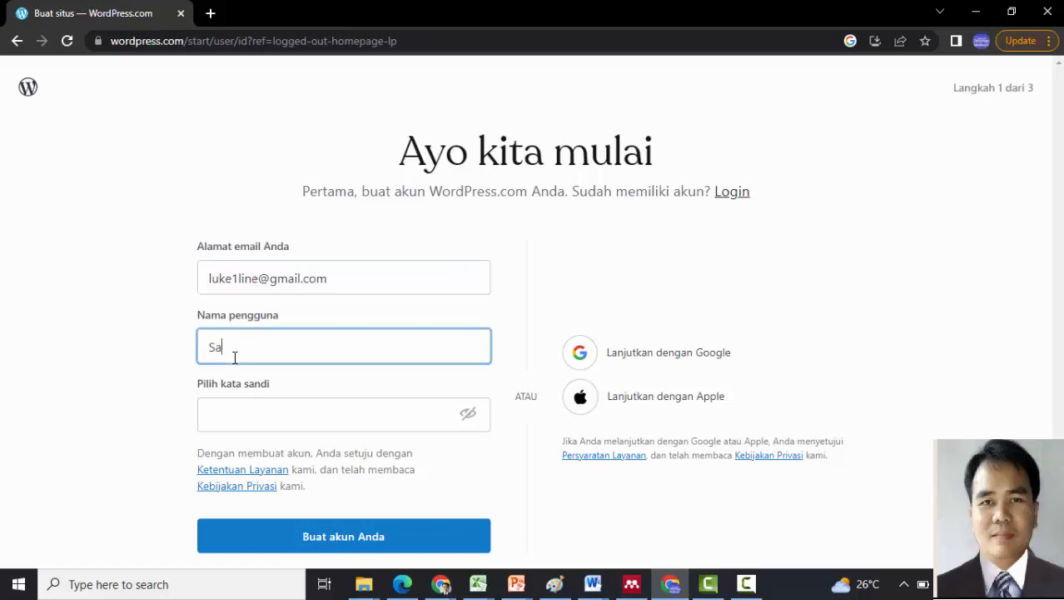
text(luky)
- Enter the account password and dismiss the browser's password suggestions
click(226, 416)
text(***)
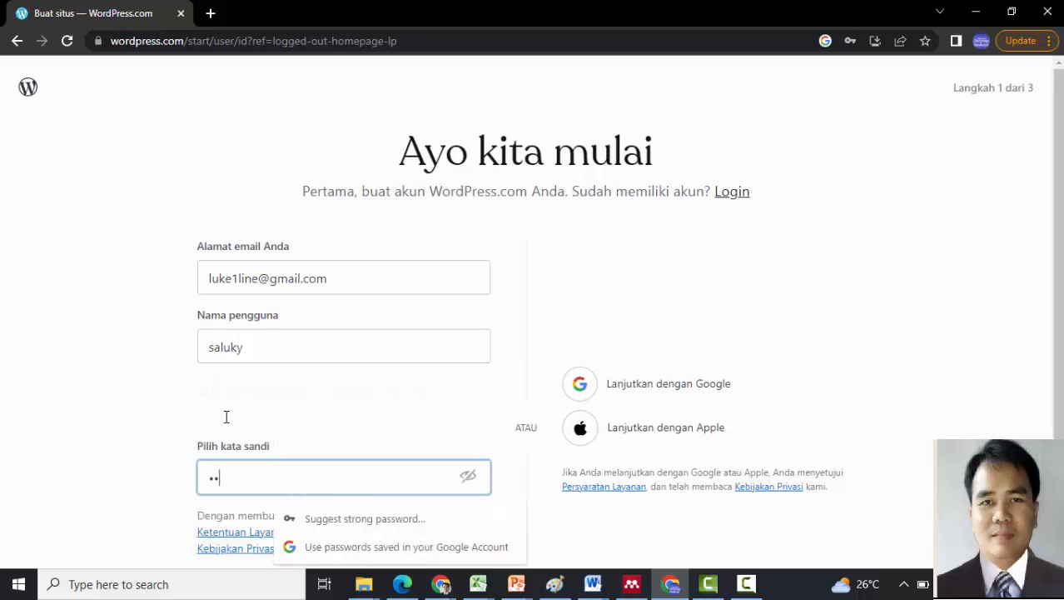
text(*)
key(BackSpace)
key(BackSpace)
key(BackSpace)
key(BackSpace)
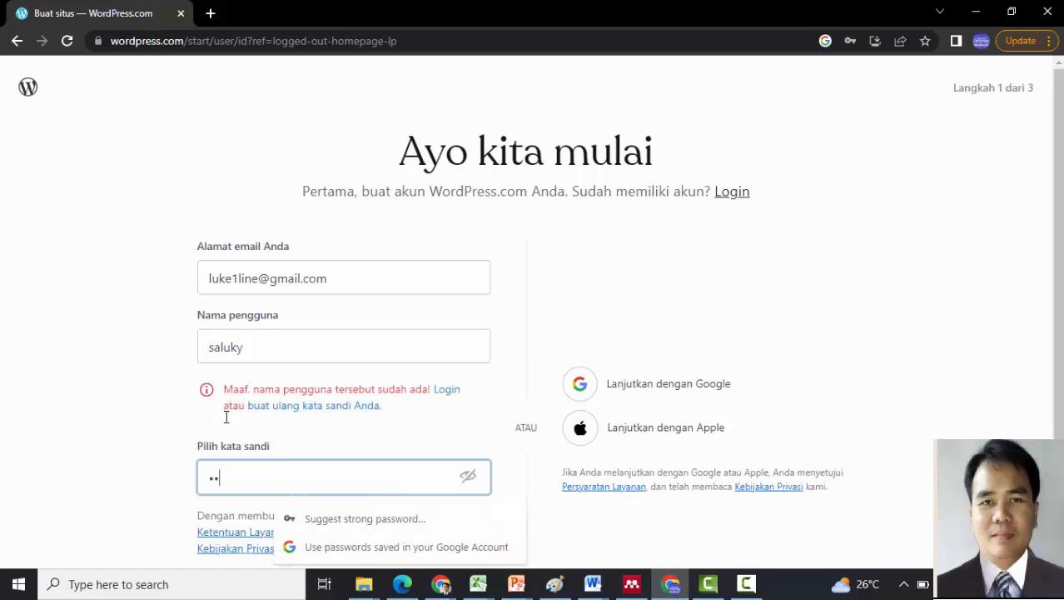
text(****************)
click(933, 342)
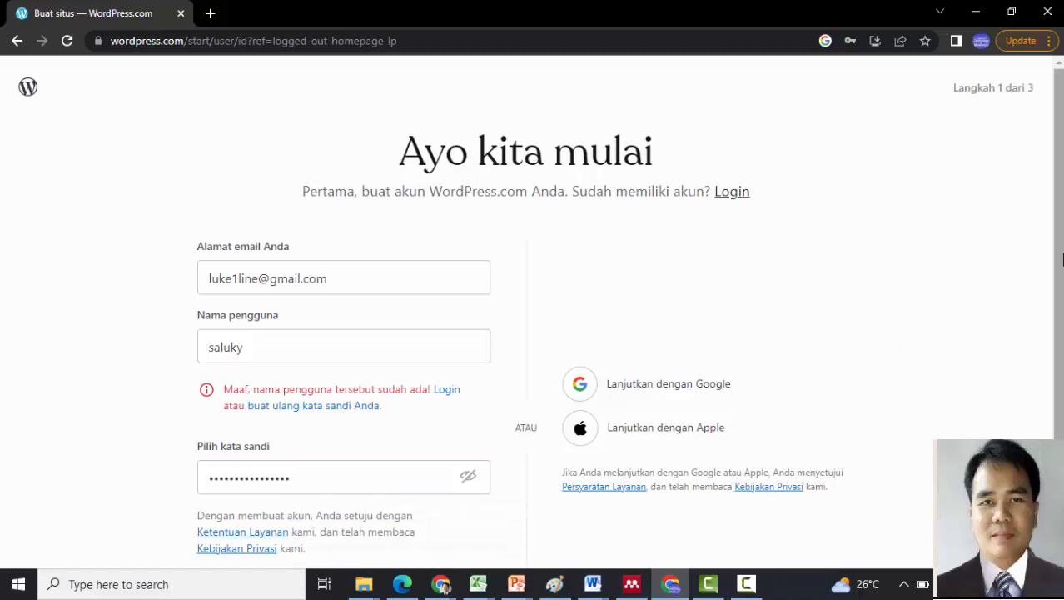
- Append 2023 to the username, which is reported as already taken
scroll(1061, 256, down, 2)
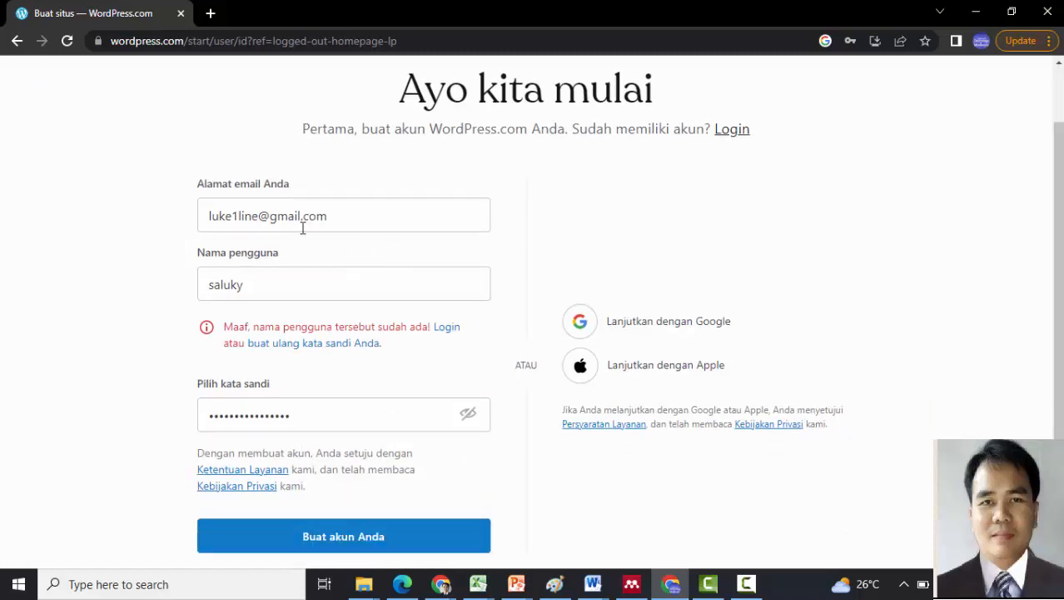
click(265, 286)
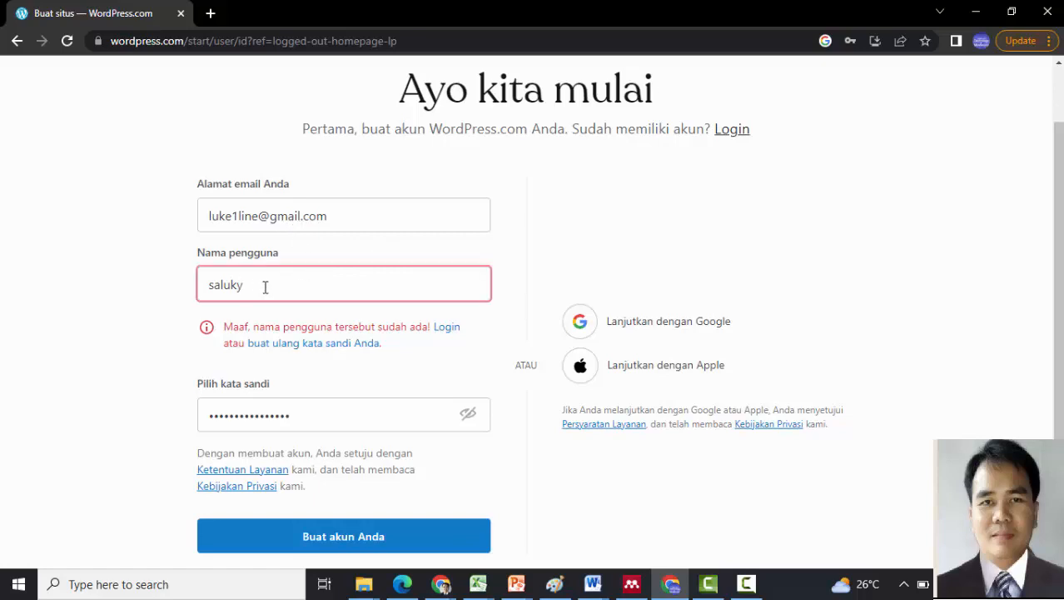
text(2023)
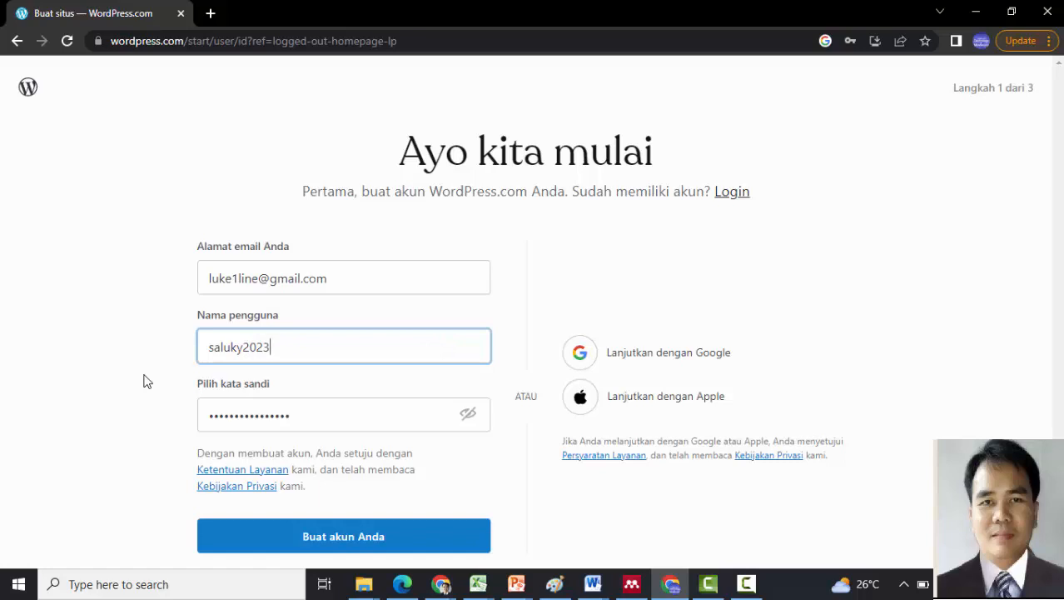
- Sign up with a Google account, close the sign-in popup and decline saving the password
click(674, 362)
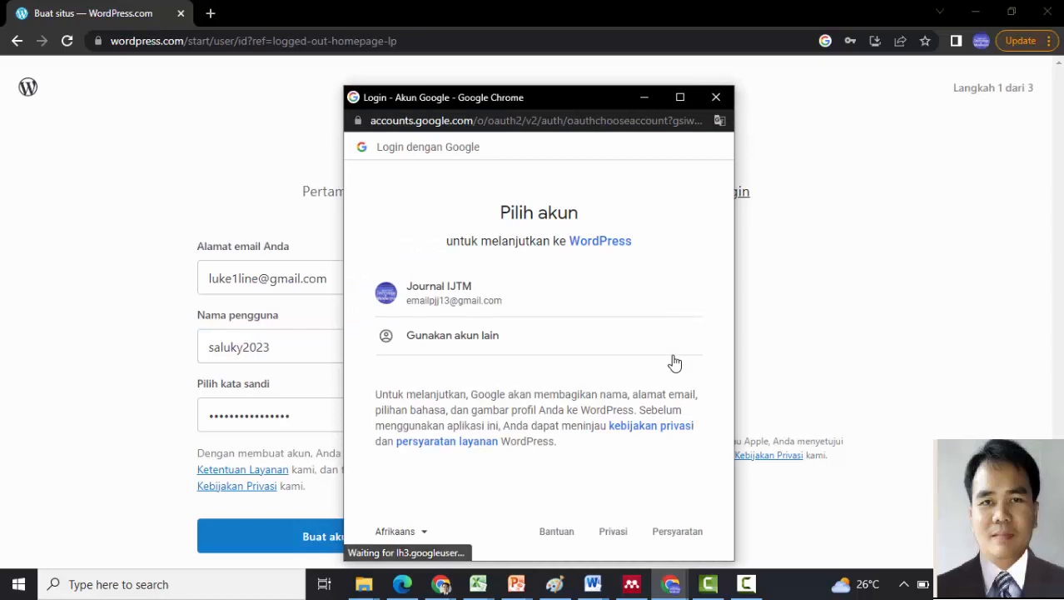
click(437, 289)
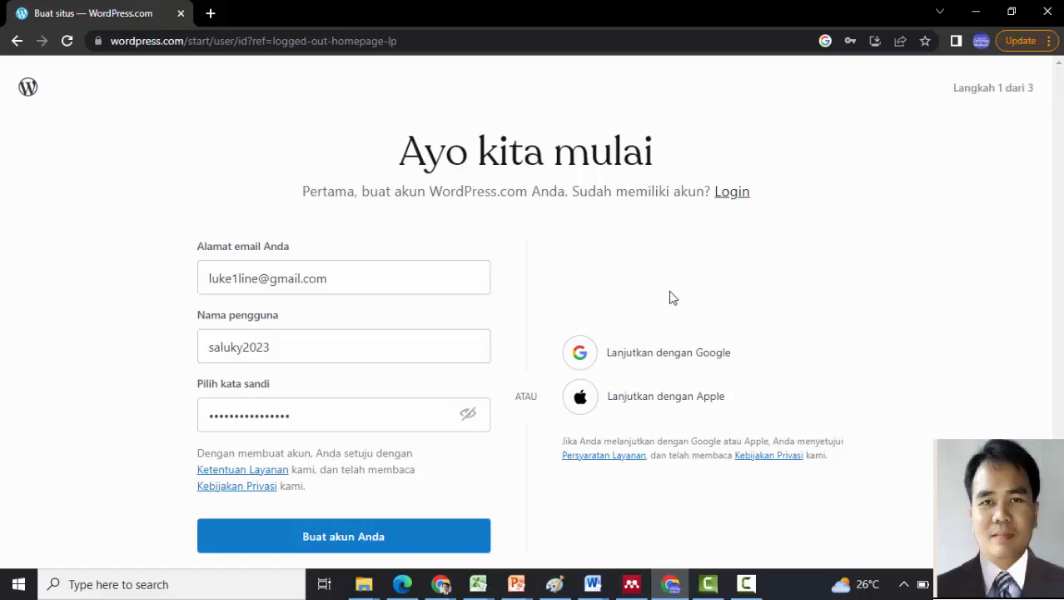
click(632, 364)
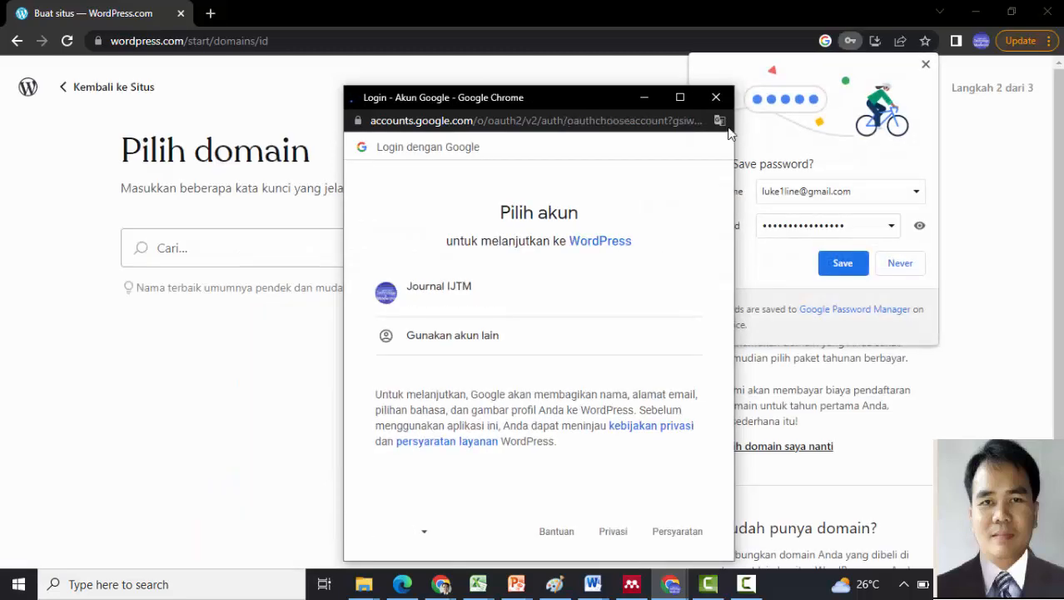
click(716, 96)
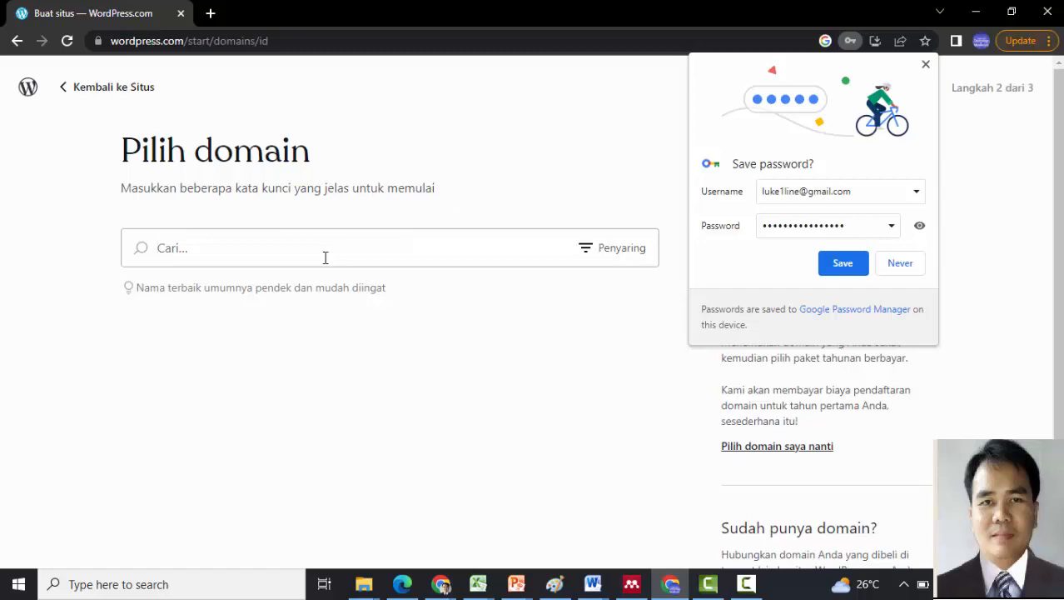
click(926, 64)
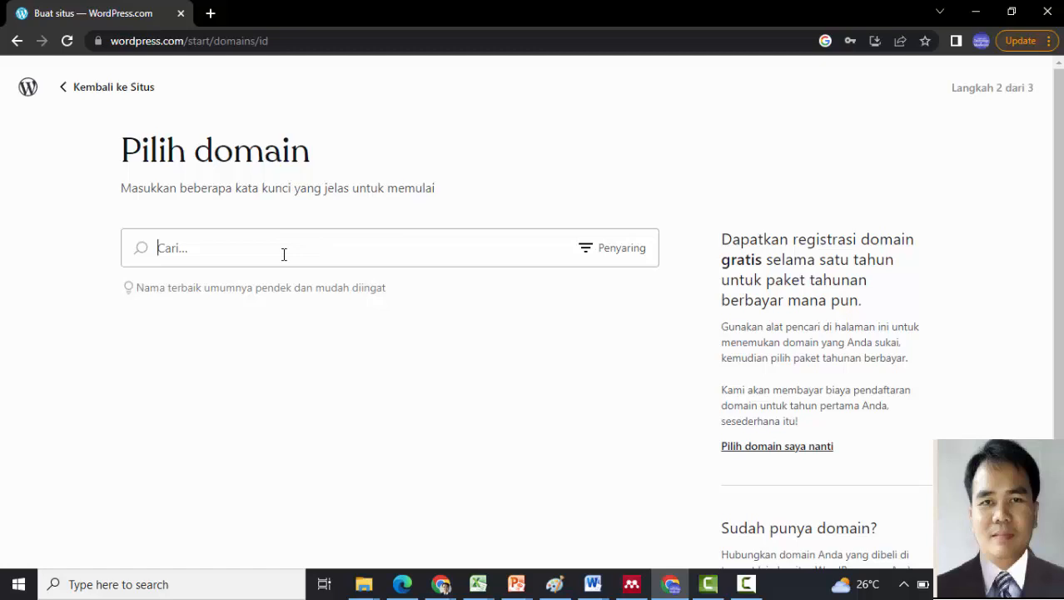
- Search domains for belajar2023, then pjj2023, and pick the free pjj2023.wordpress.com address
text(ijt)
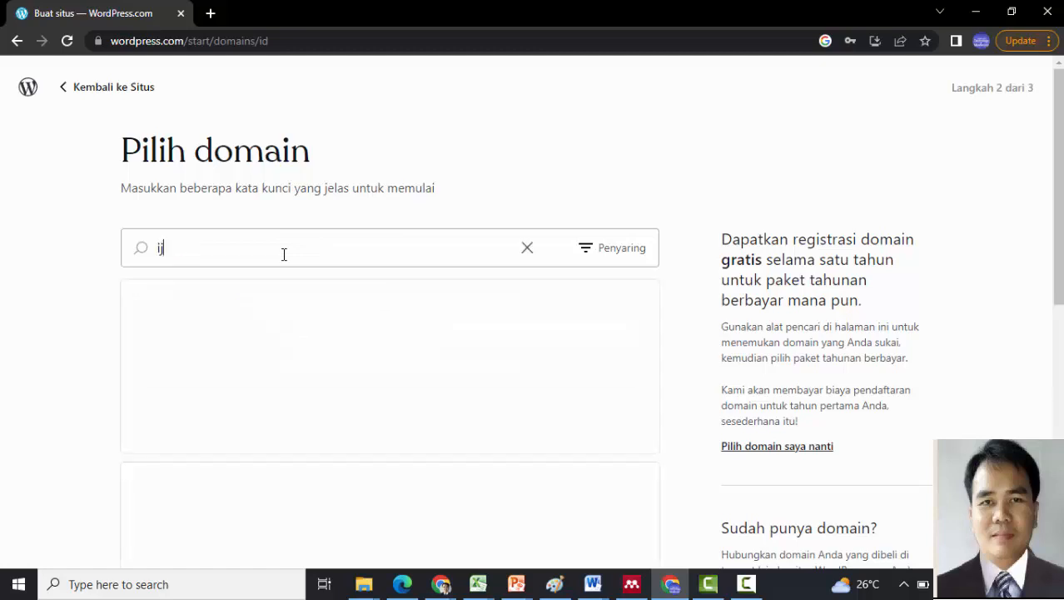
key(BackSpace)
key(BackSpace)
key(BackSpace)
text(ijt)
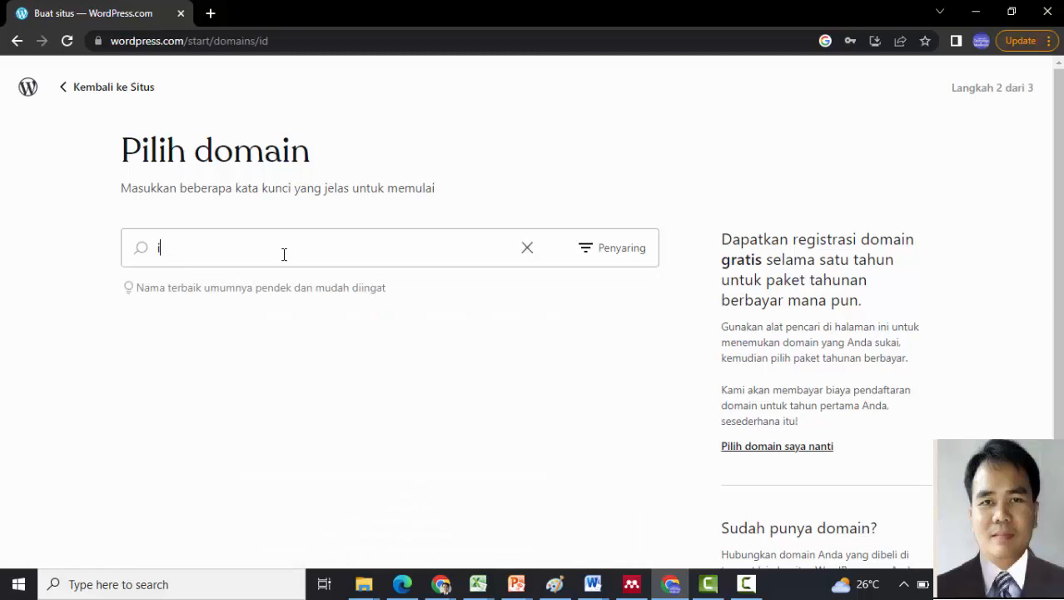
key(BackSpace)
key(BackSpace)
key(BackSpace)
text(belajar2023)
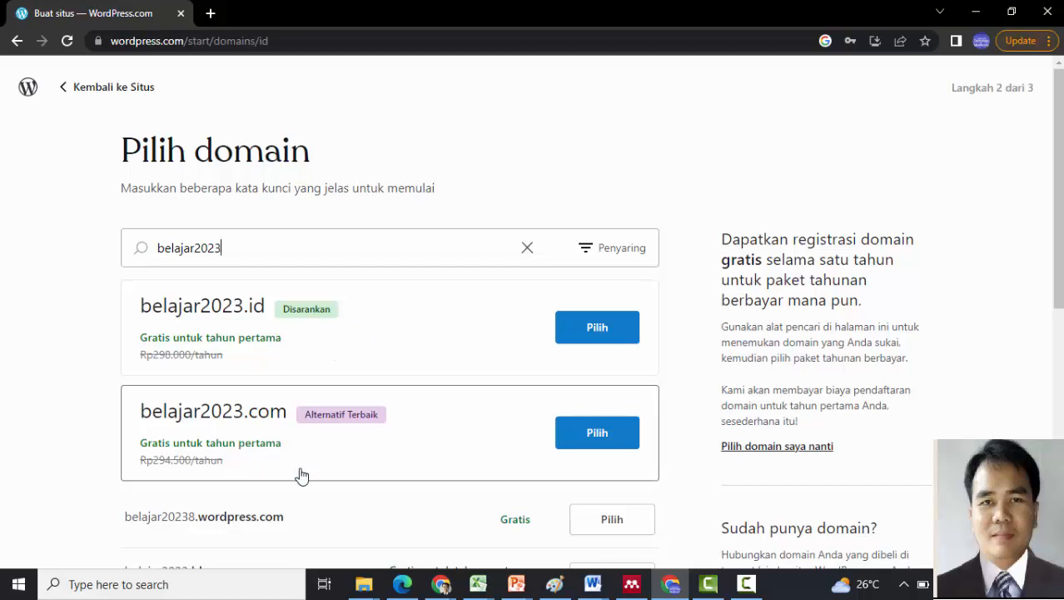
drag(1062, 246, 1061, 306)
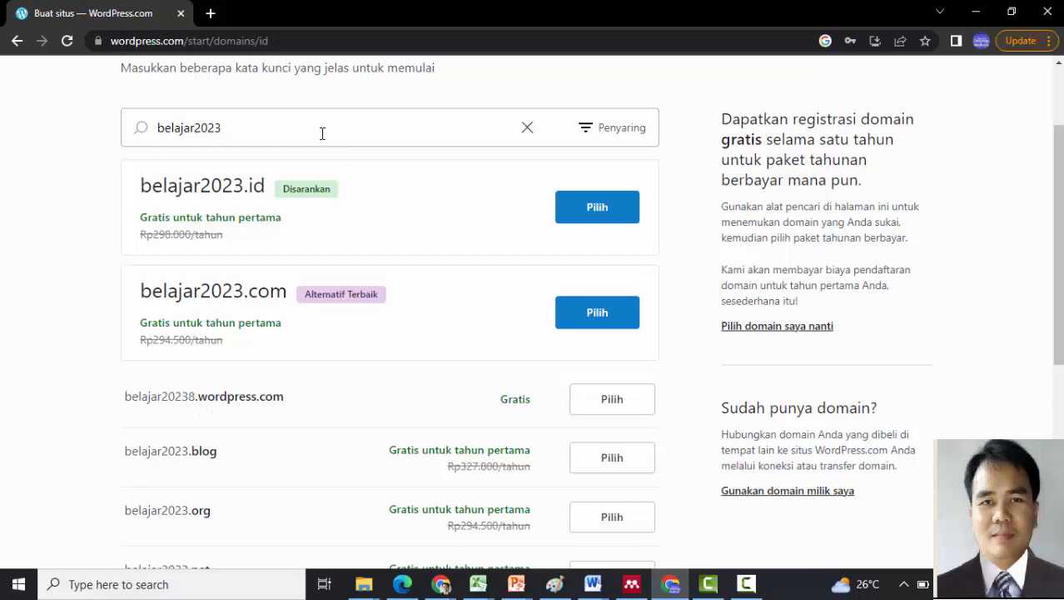
key(BackSpace)
key(BackSpace)
key(BackSpace)
key(BackSpace)
key(BackSpace)
key(BackSpace)
key(BackSpace)
key(BackSpace)
key(BackSpace)
key(BackSpace)
key(BackSpace)
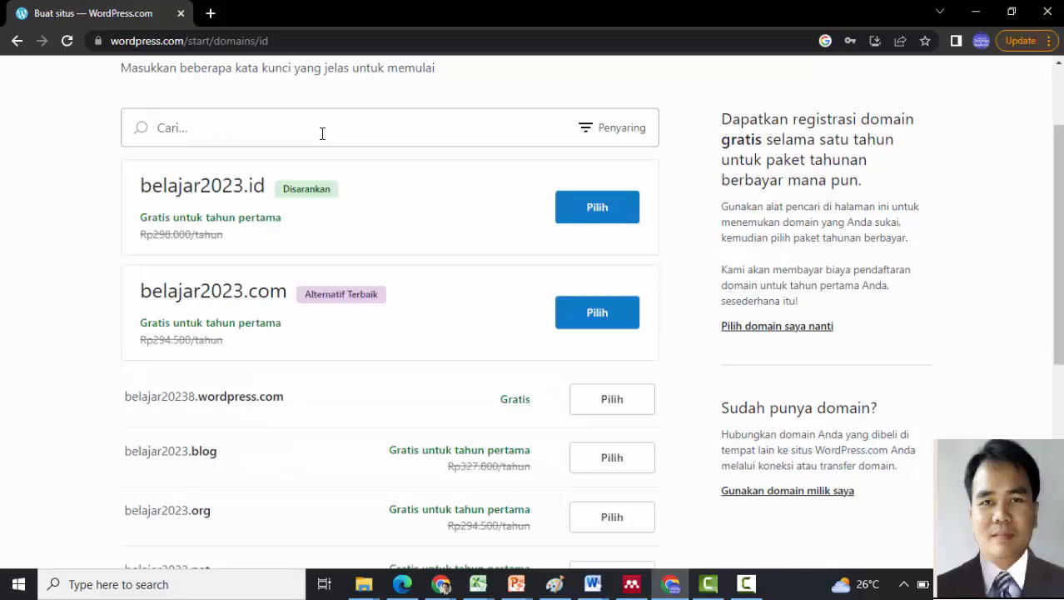
text(pj)
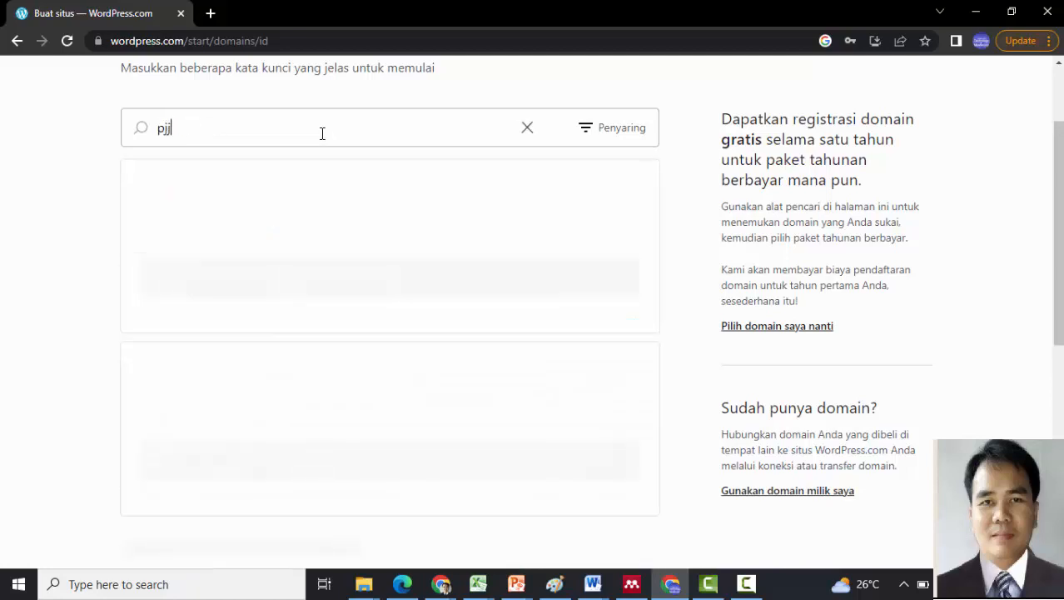
text(j2023)
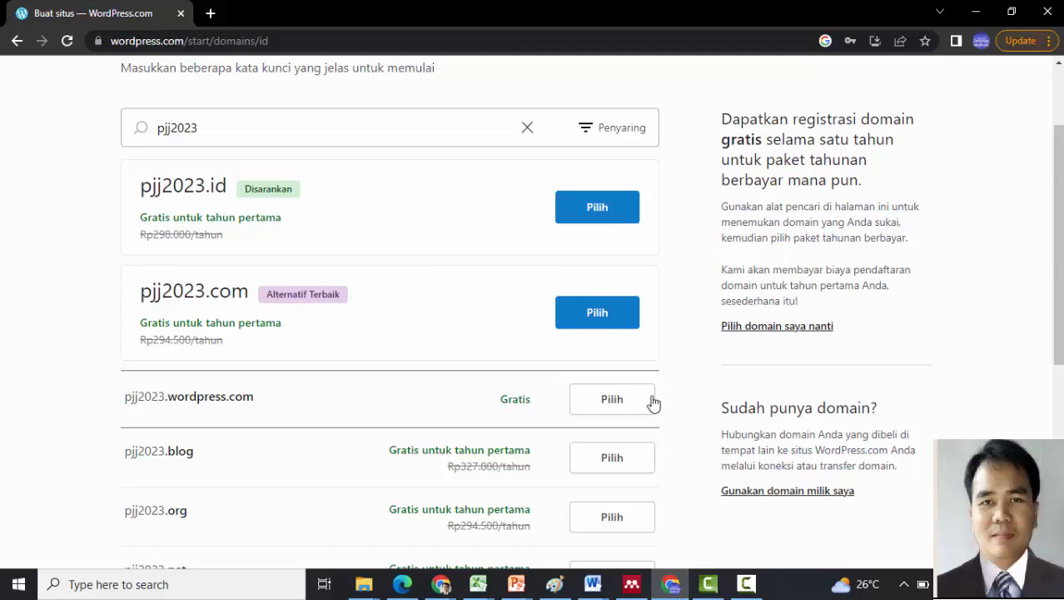
click(612, 399)
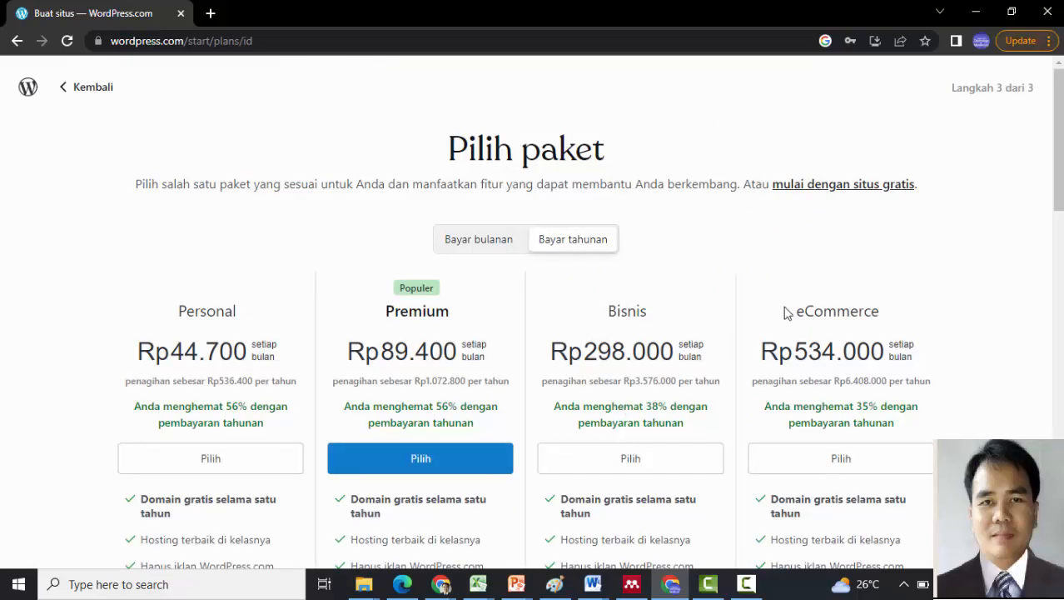
- Choose 'mulai dengan situs gratis' and skip the goals question via 'Lewati dan buka dasbor'
drag(1061, 127, 1062, 471)
drag(1034, 135, 1022, 14)
click(840, 184)
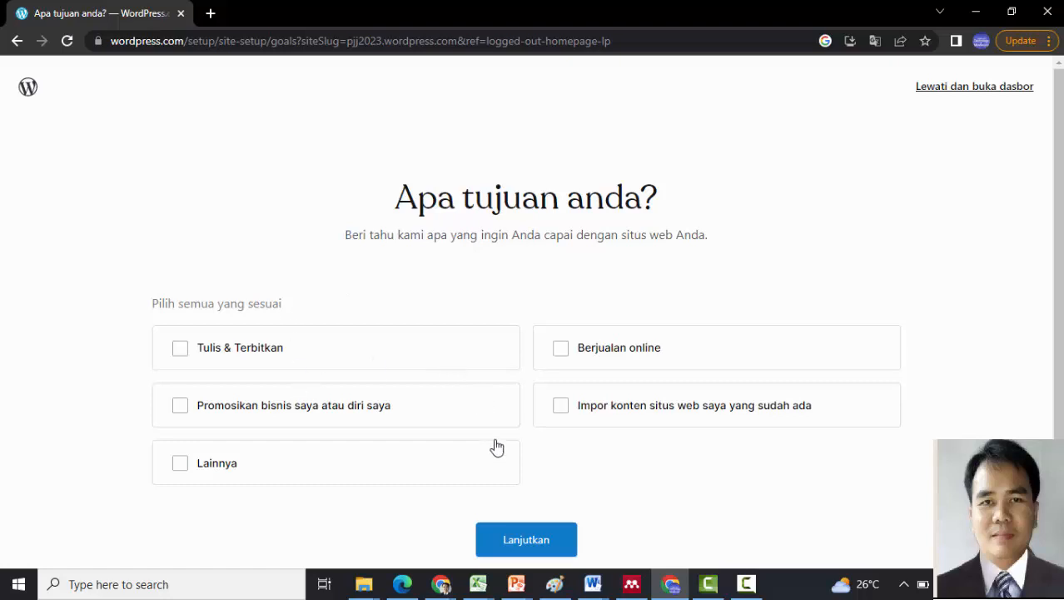
click(980, 91)
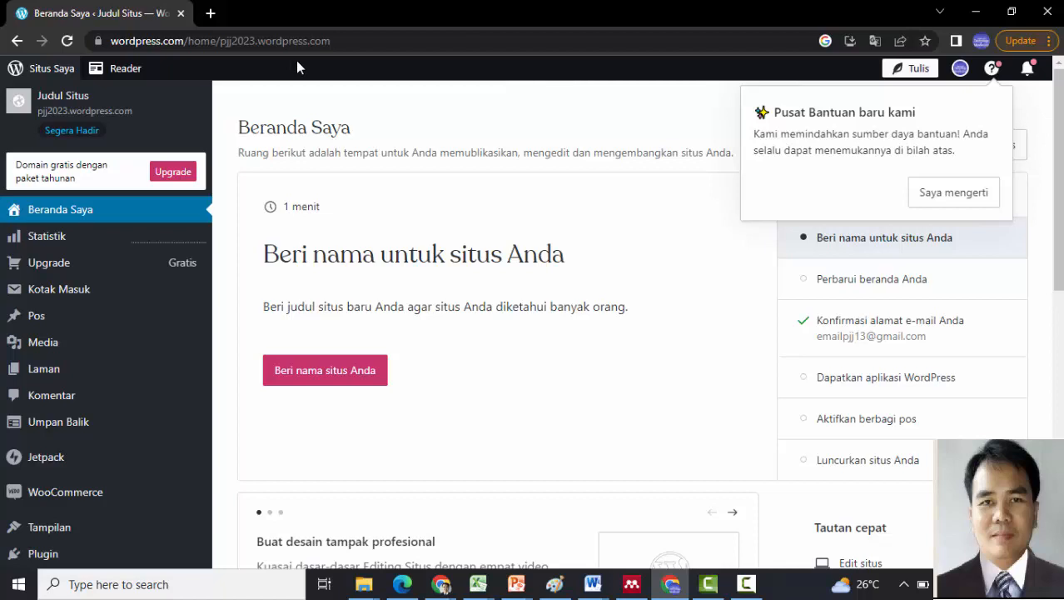
- Open the live pjj2023 site in a new tab, then switch back to the dashboard
right_click(60, 103)
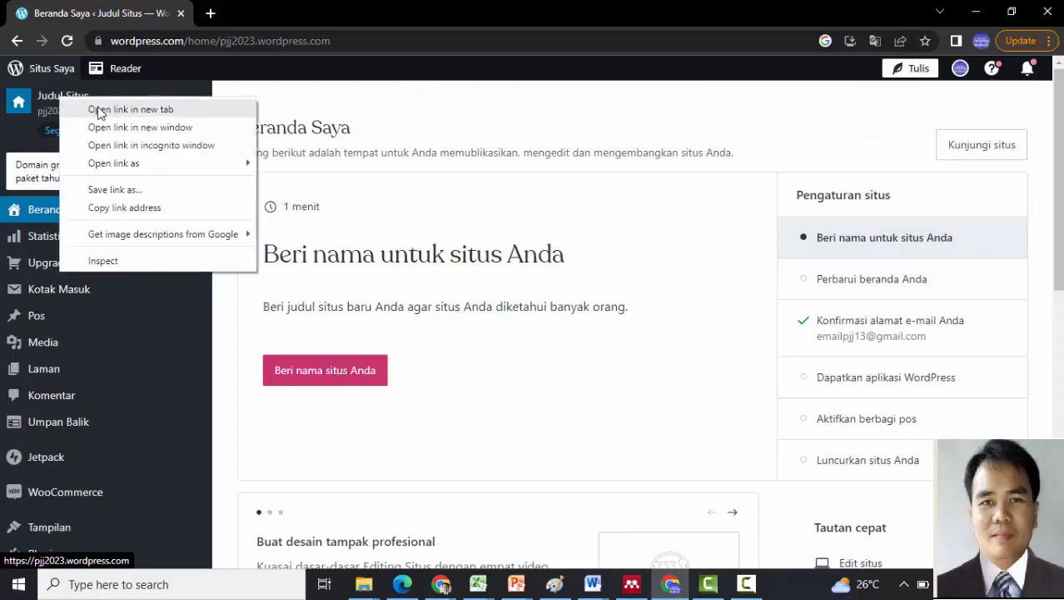
click(94, 106)
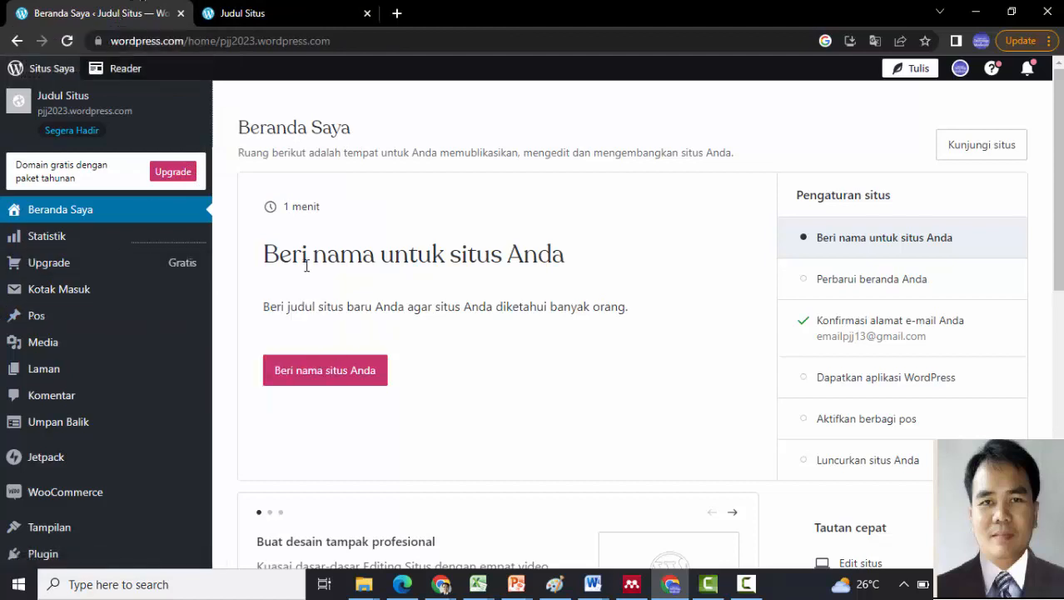
click(268, 14)
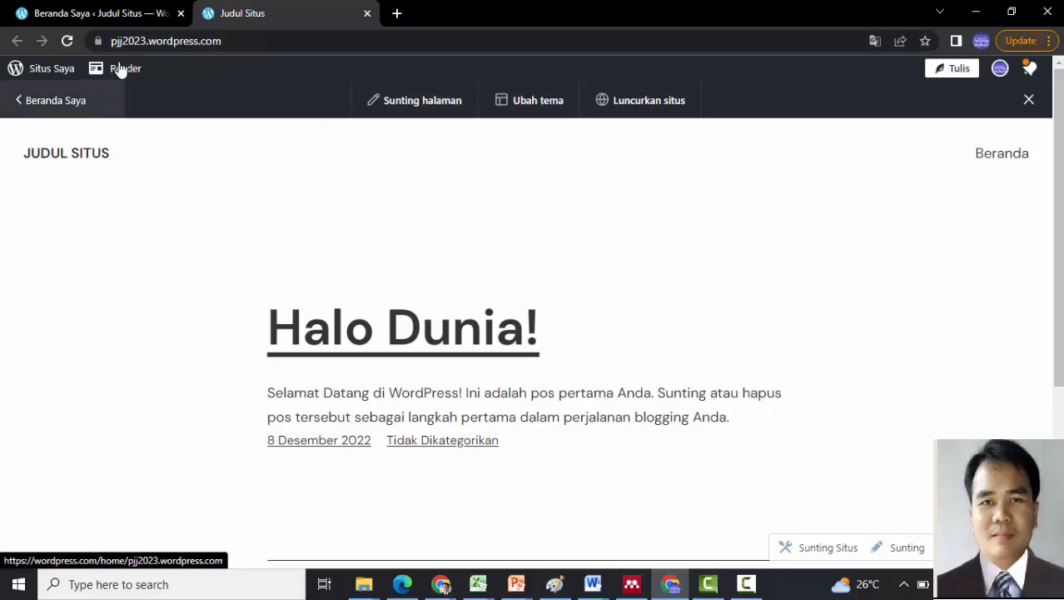
click(75, 15)
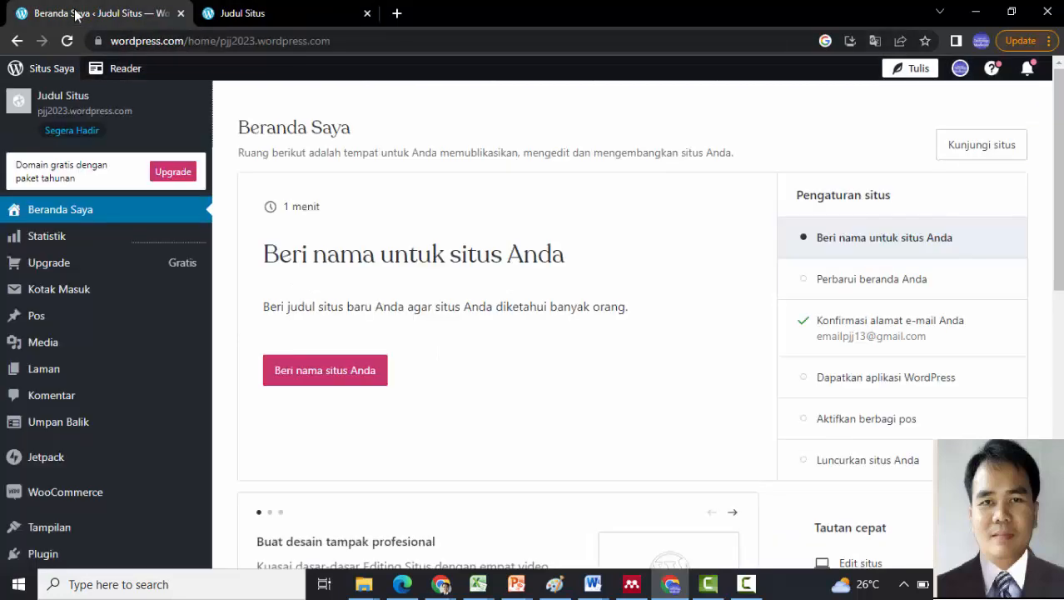
mouse_move(161, 323)
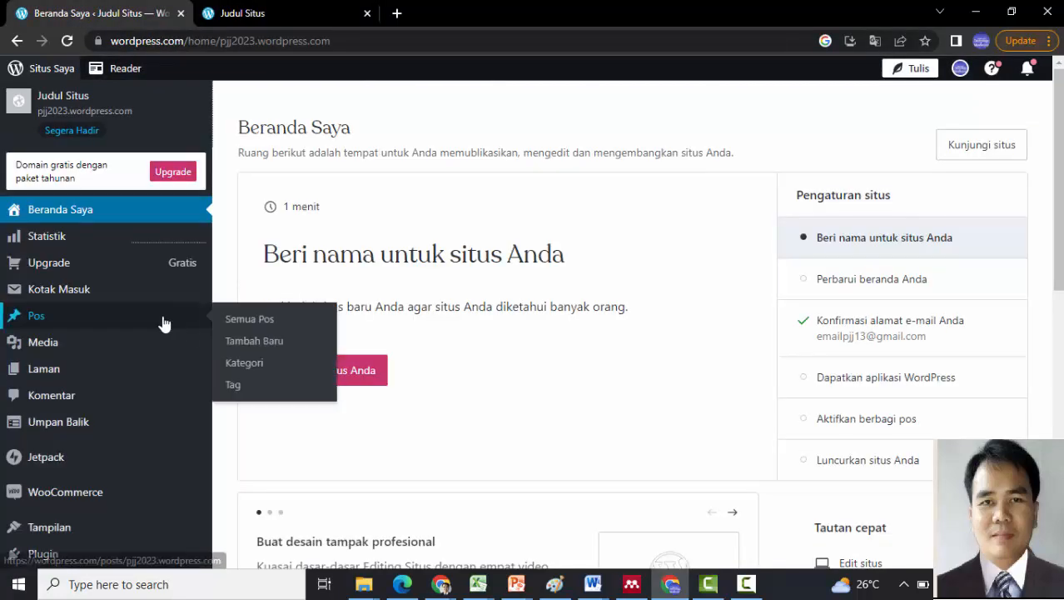
- From Pos > Semua Pos, add a new post and skip the editor welcome tour
click(232, 321)
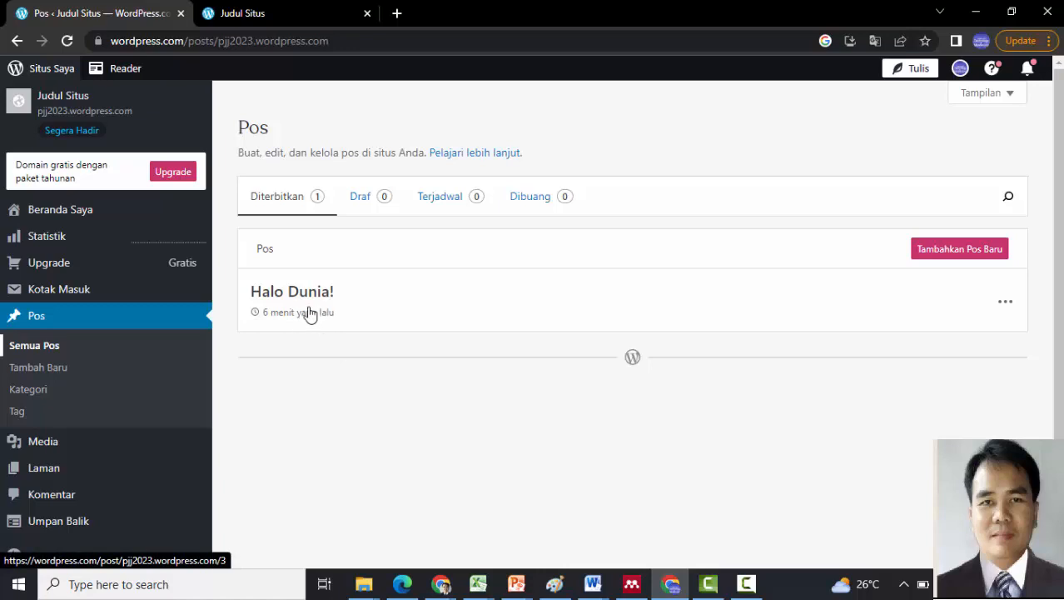
click(977, 253)
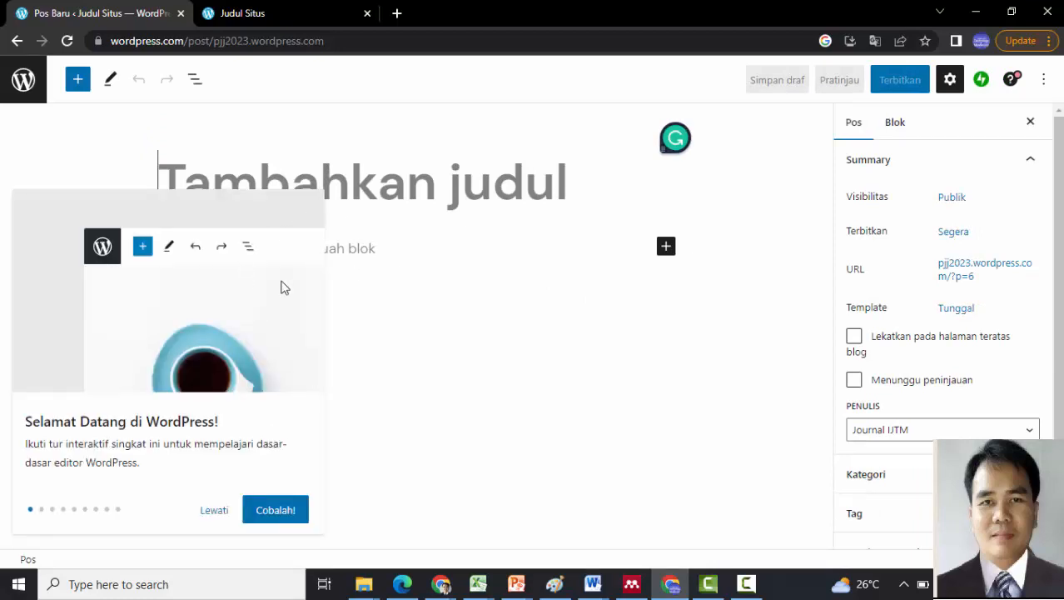
click(216, 513)
- Title the post 'Membuat Posting Baru' and place the cursor in the body
click(243, 177)
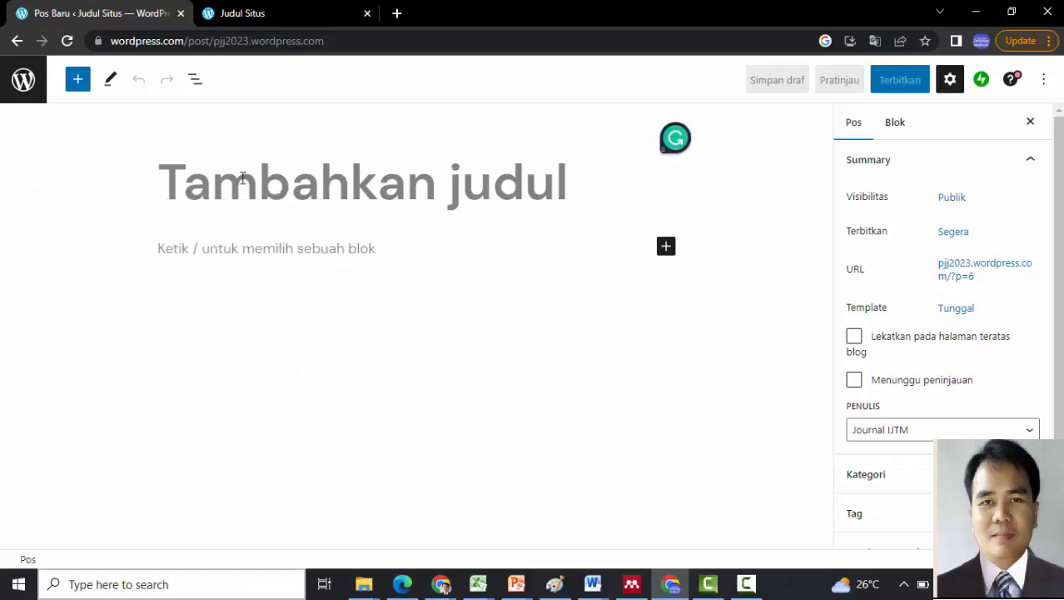
text(Mem)
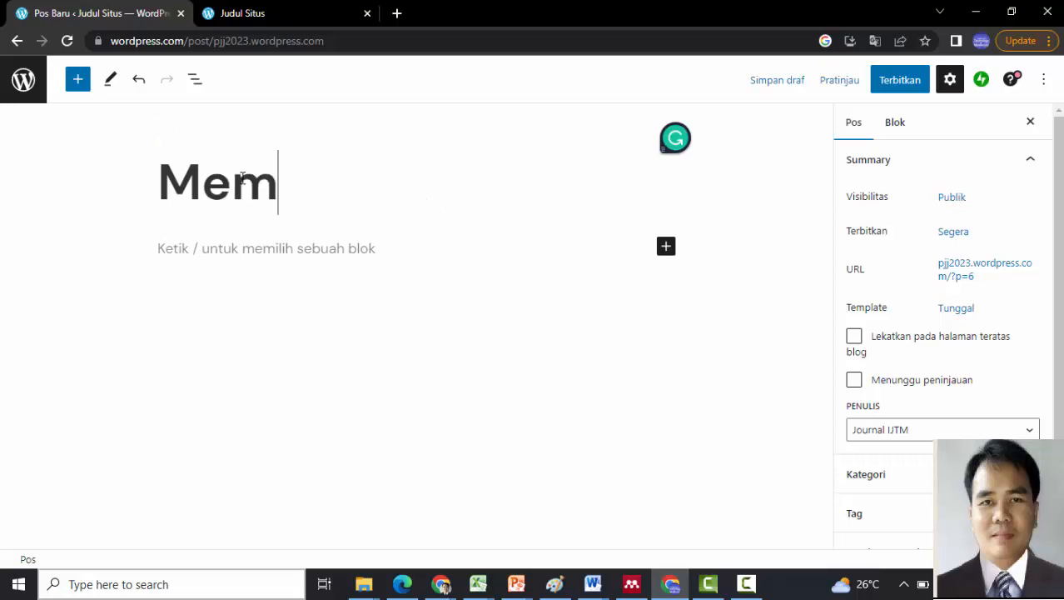
text(buat Po)
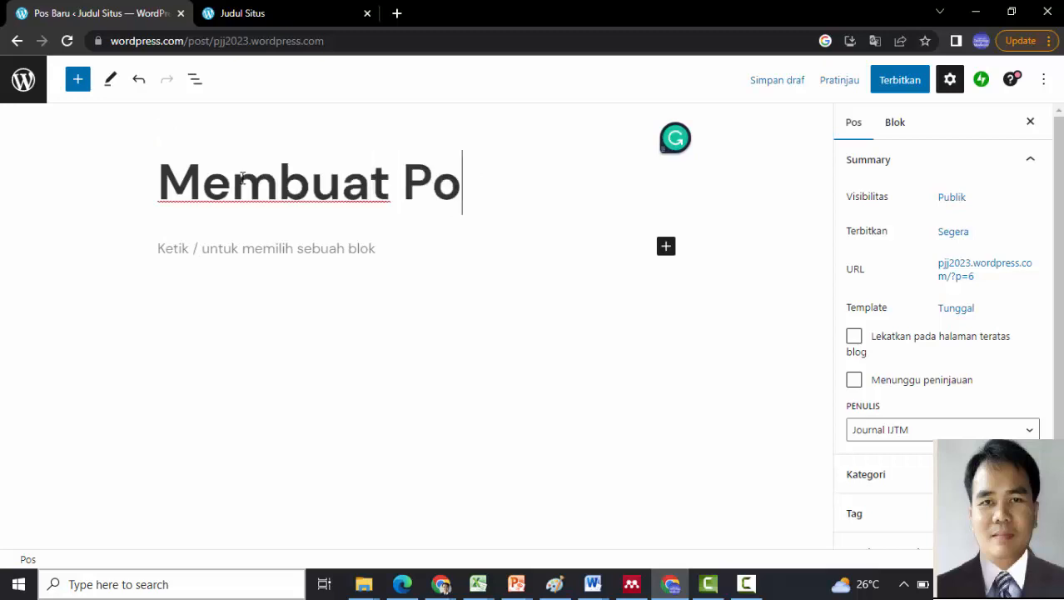
text(sting )
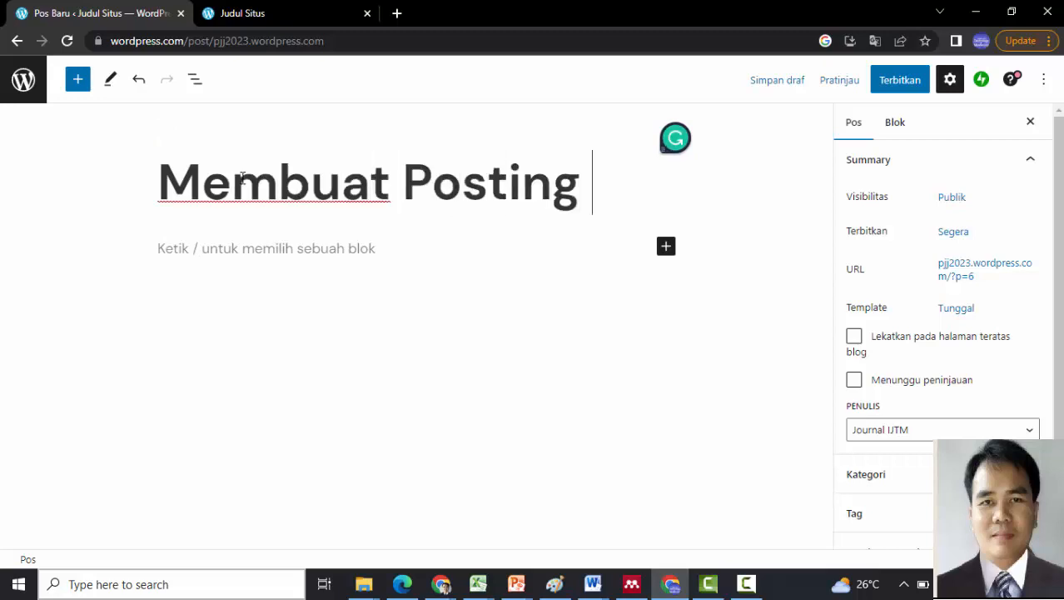
text(Baru)
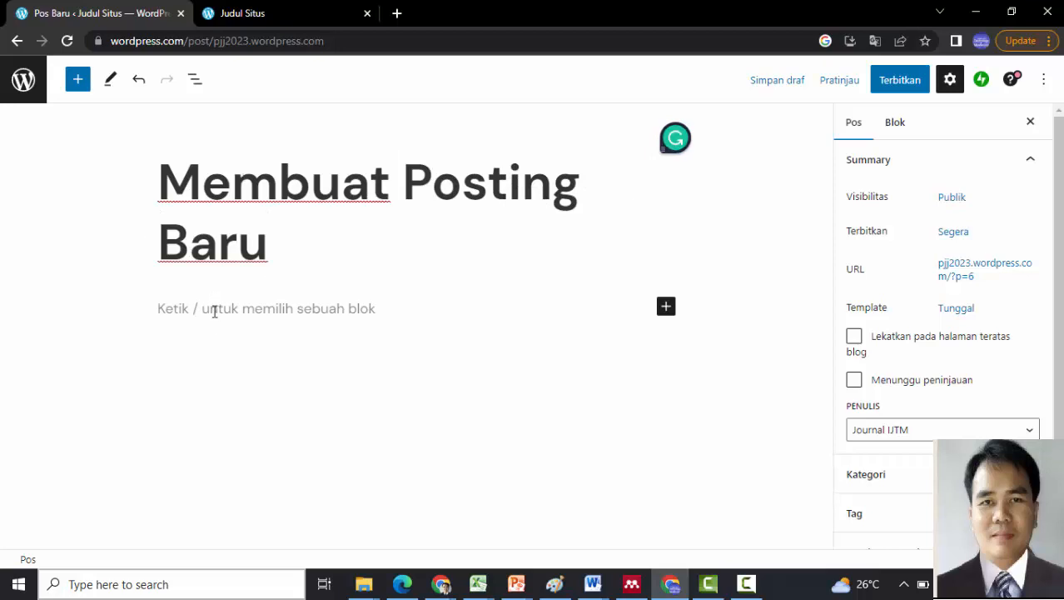
click(214, 311)
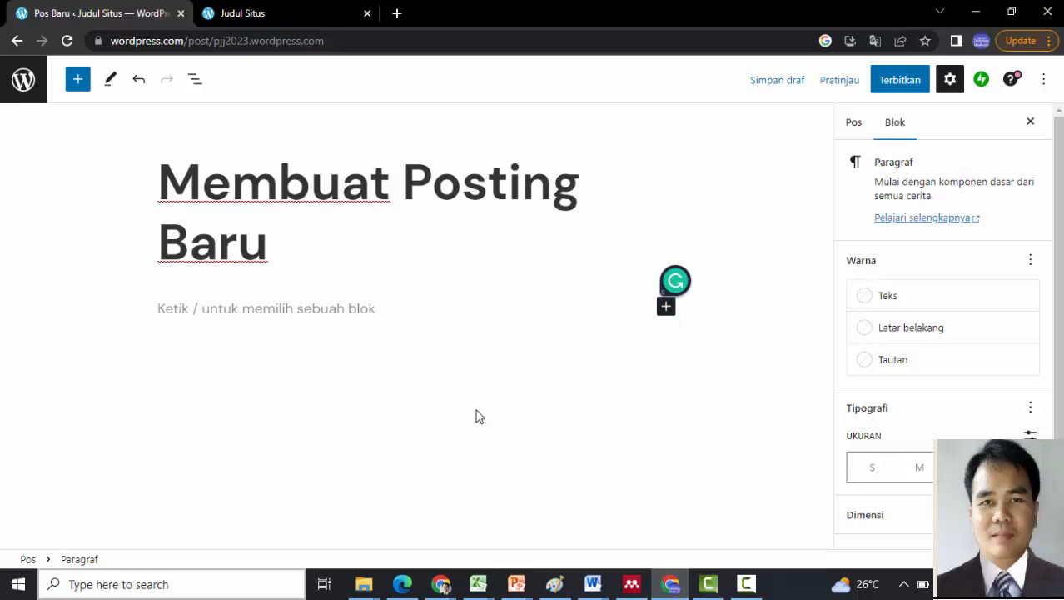
- Write the first paragraph: 'Ini adalah berita pertama yang saya tambahkan, … ditambahkan setiap minggu'
text(In)
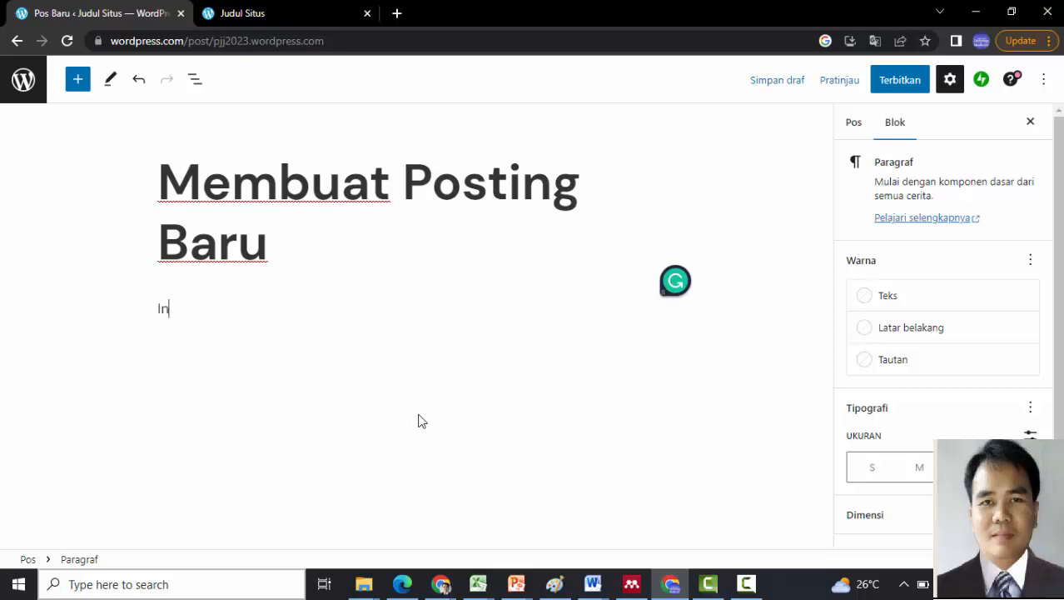
text(i ada)
key(BackSpace)
text(dalah )
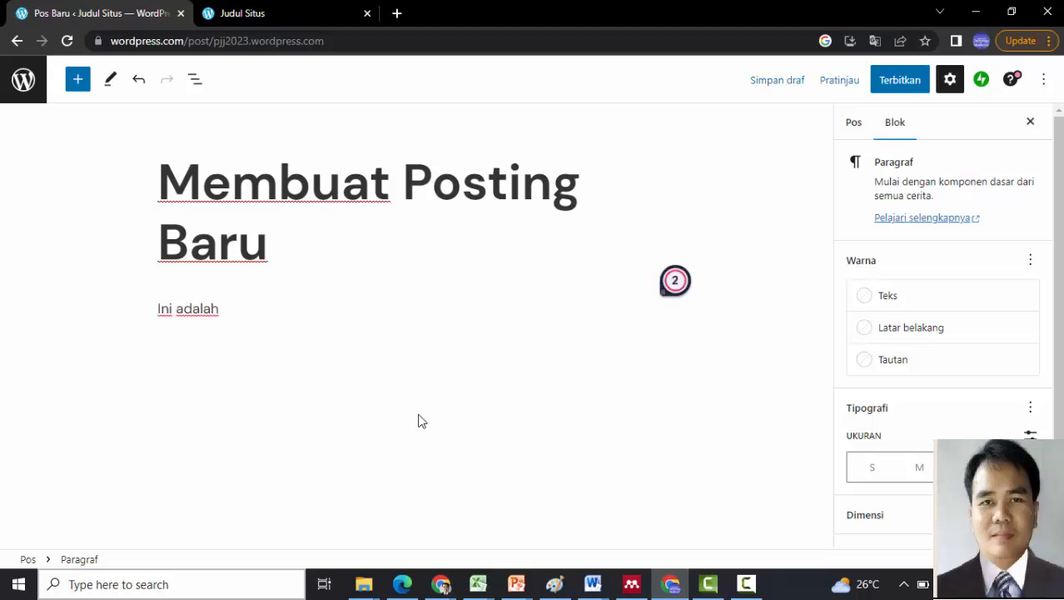
text(berita pertama yang saya )
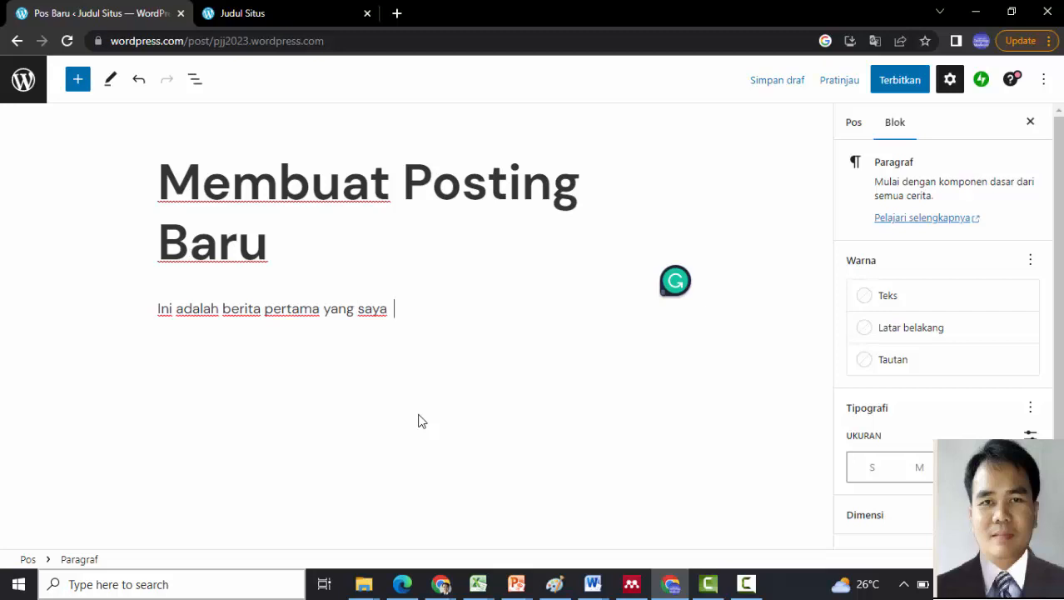
text( tambahkan)
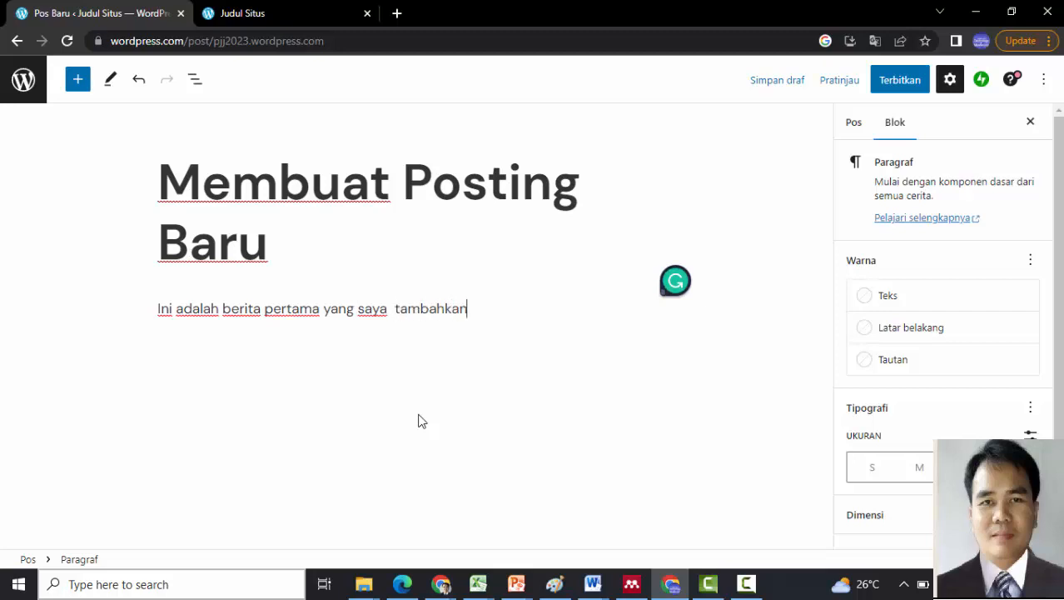
text(, nanti selanju)
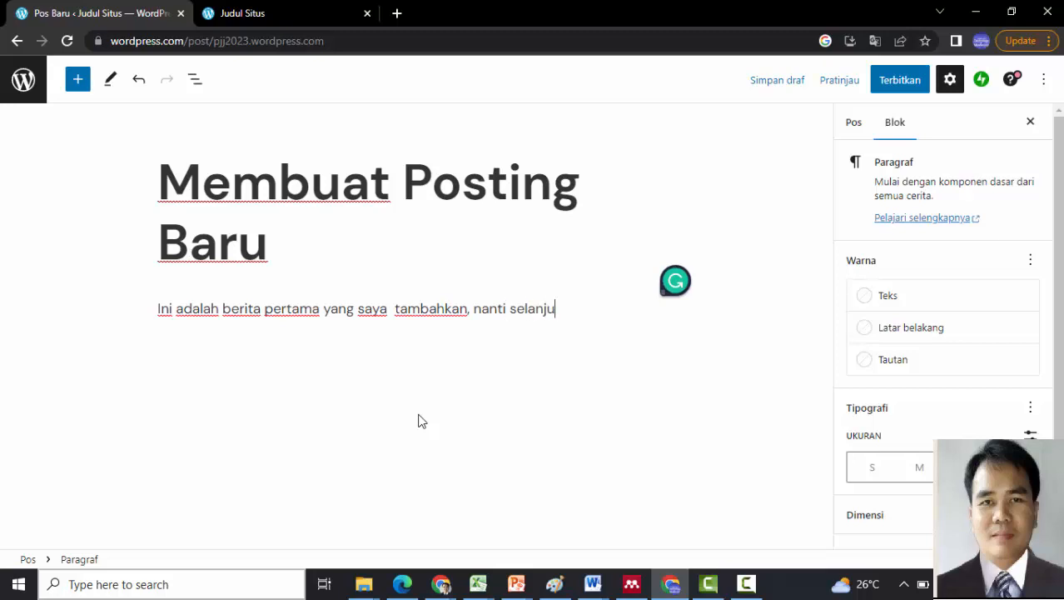
text(tnya akana di)
key(BackSpace)
key(BackSpace)
key(BackSpace)
key(BackSpace)
key(BackSpace)
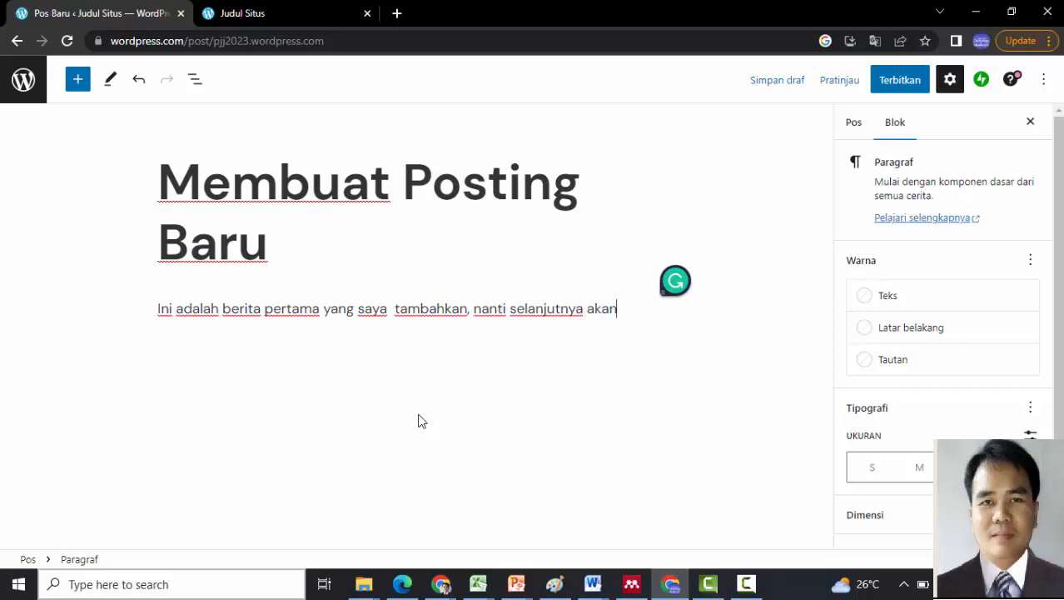
text(ditambahkan )
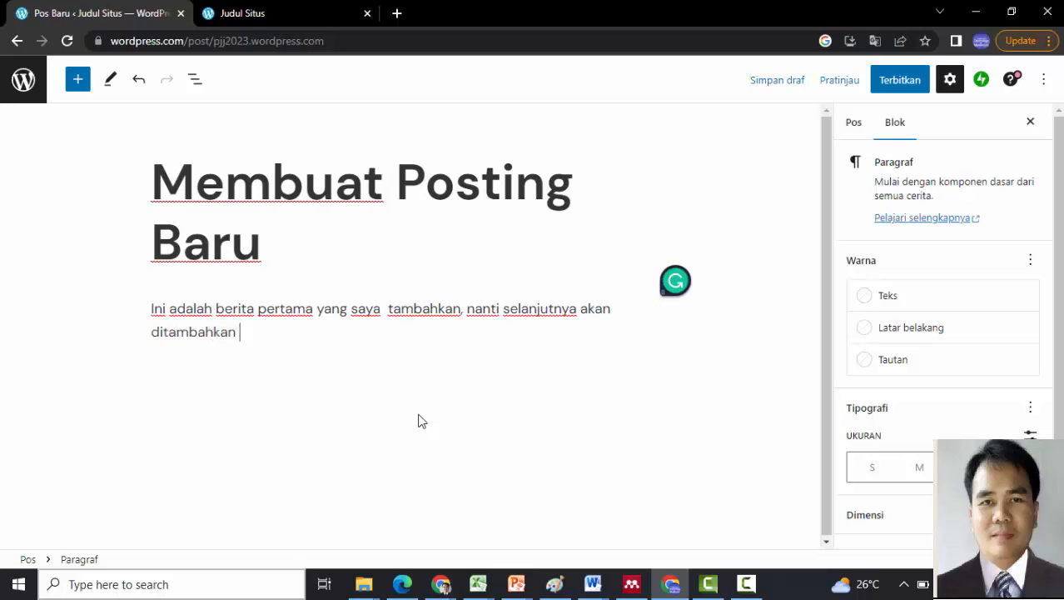
text(setiap)
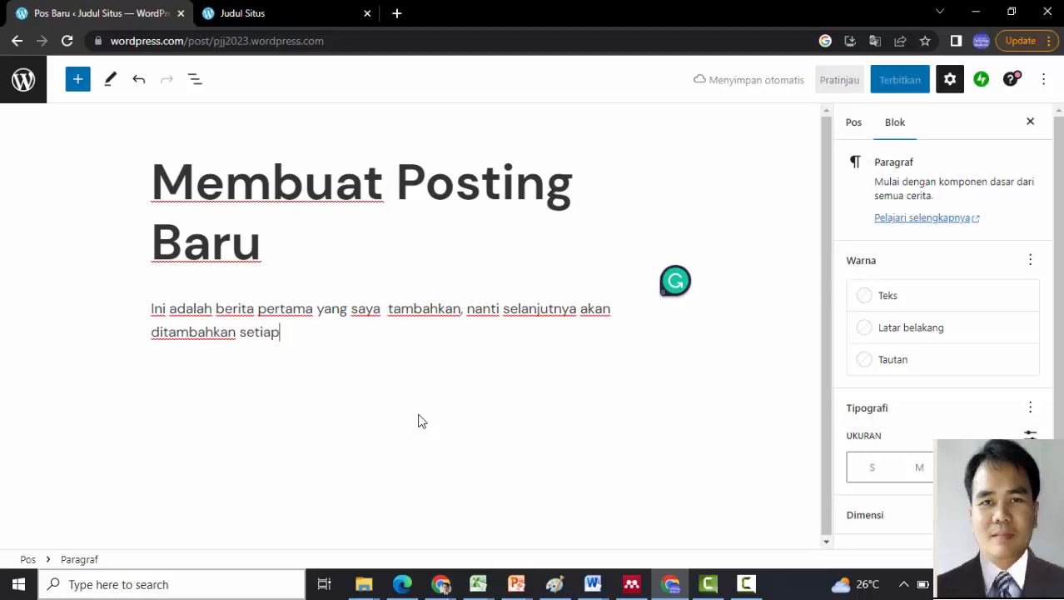
text( minggu)
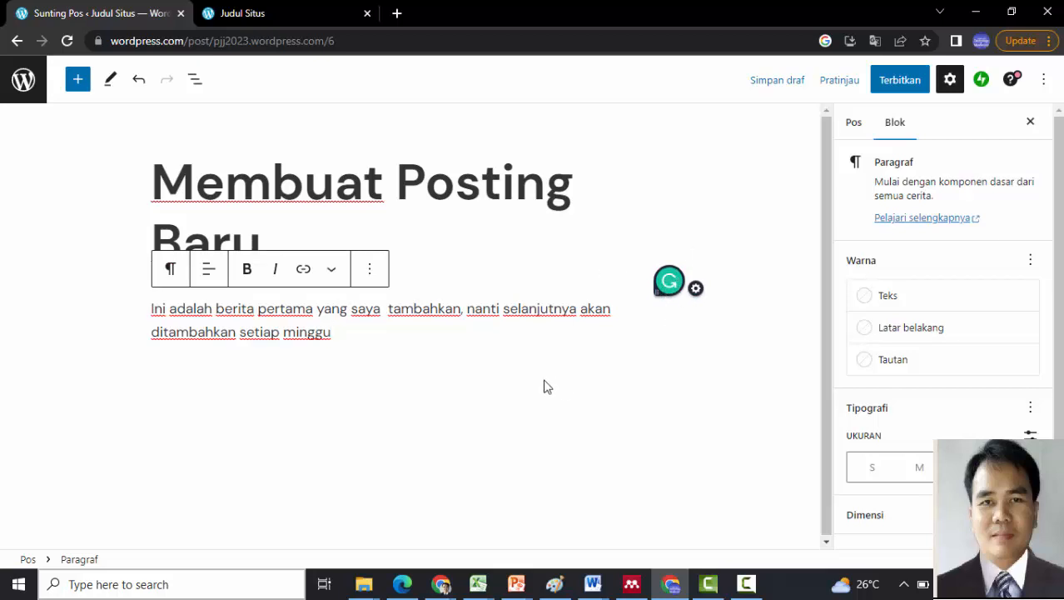
click(396, 359)
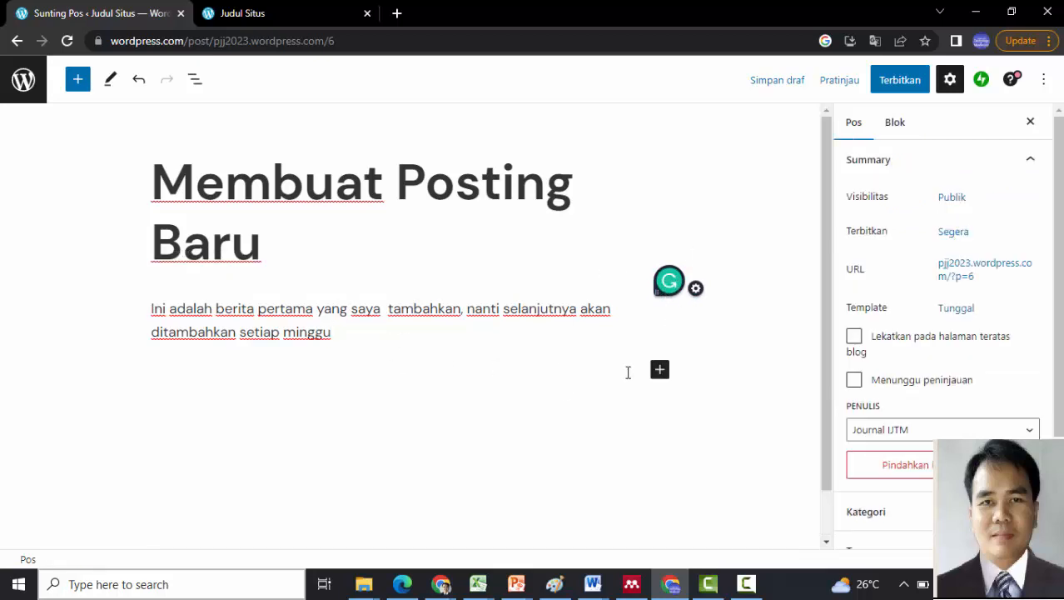
- Add a second paragraph reading 'Blog ini digunakan untuk menyimpan materi pembelajaran'
click(513, 370)
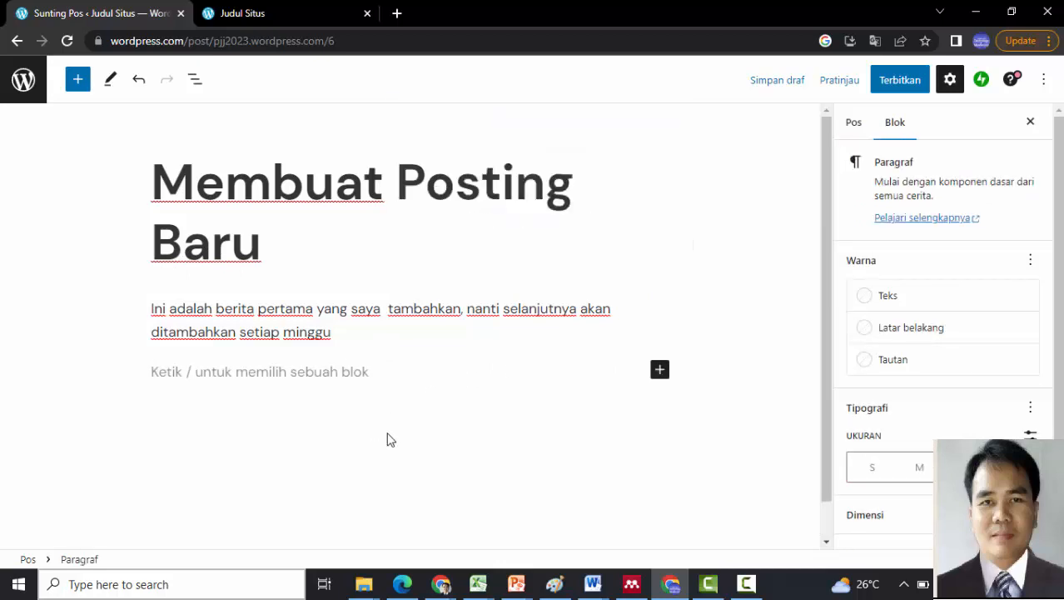
text(o)
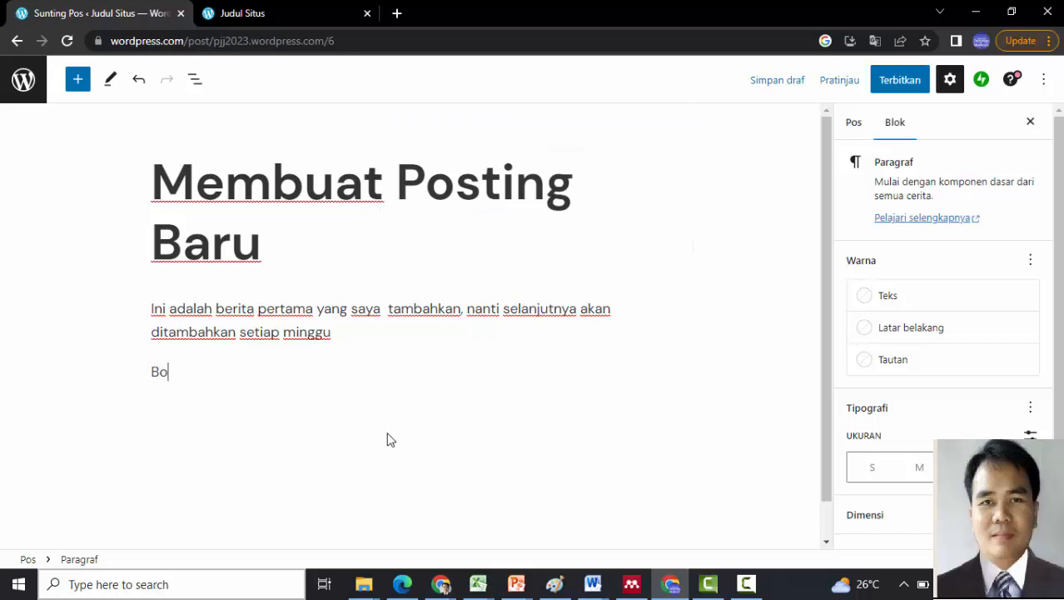
text(glog ini digunakan untuk menyimpan materi)
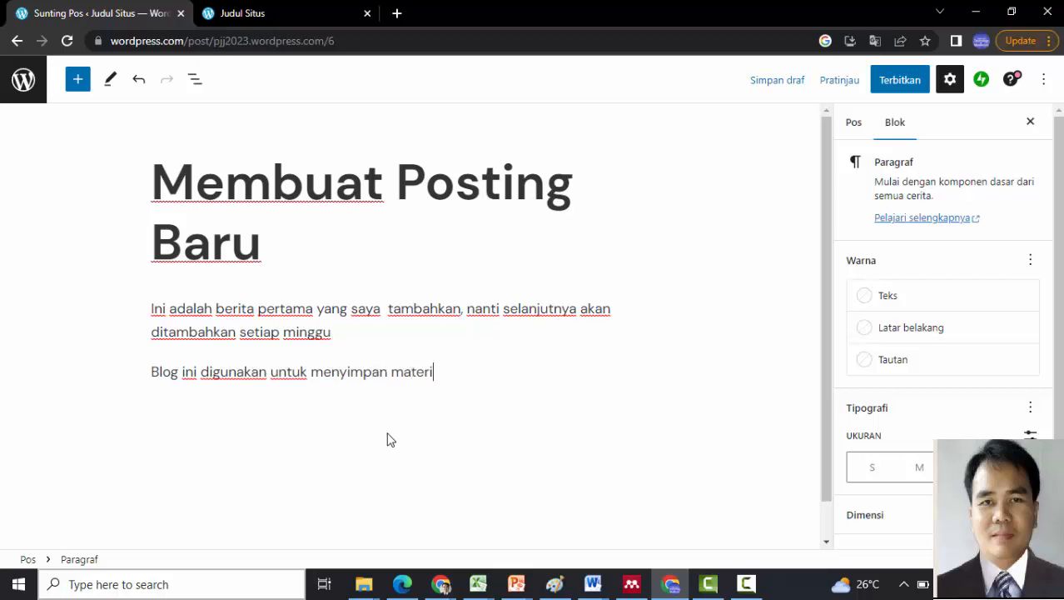
text( pembelajaran)
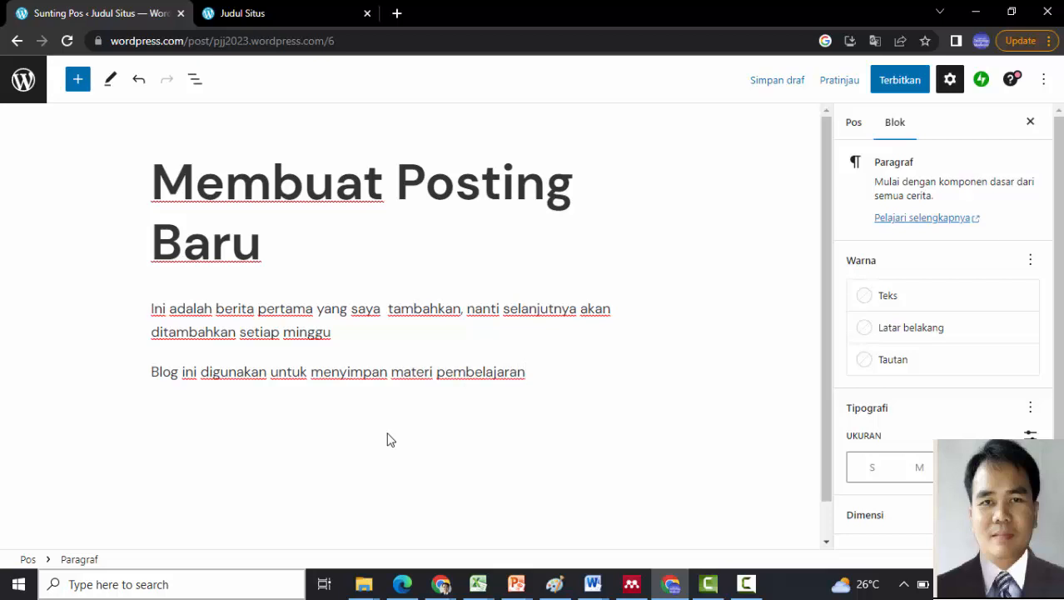
key(Return)
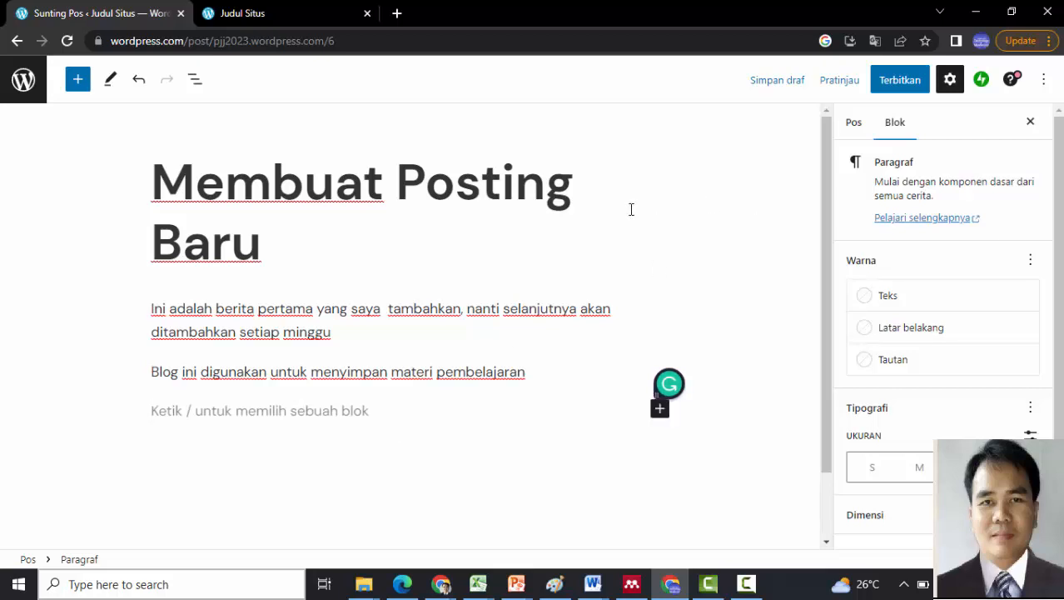
- Publish the post with public visibility and view its live page
click(896, 84)
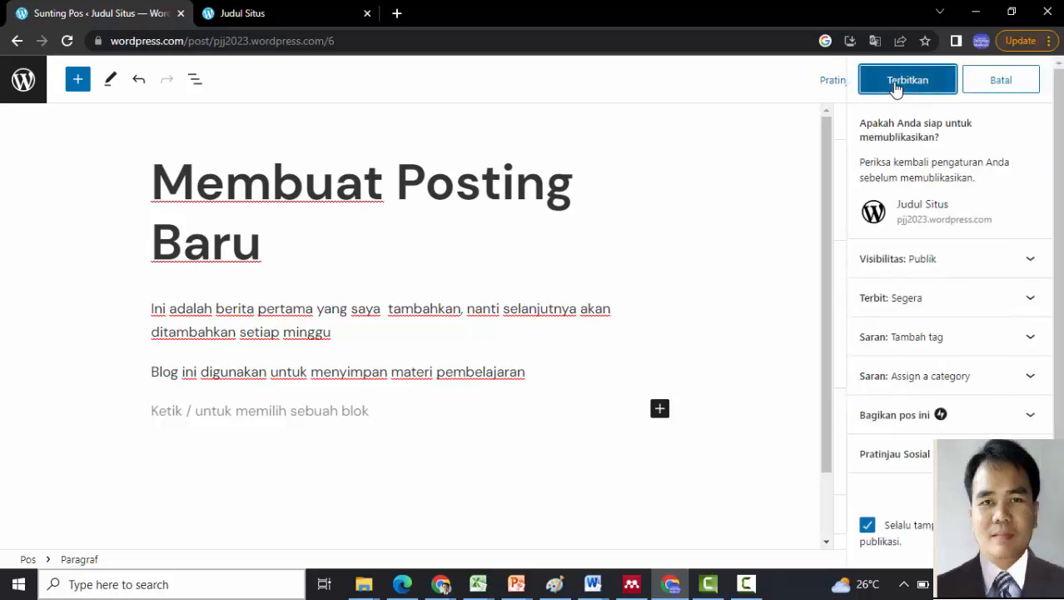
click(944, 261)
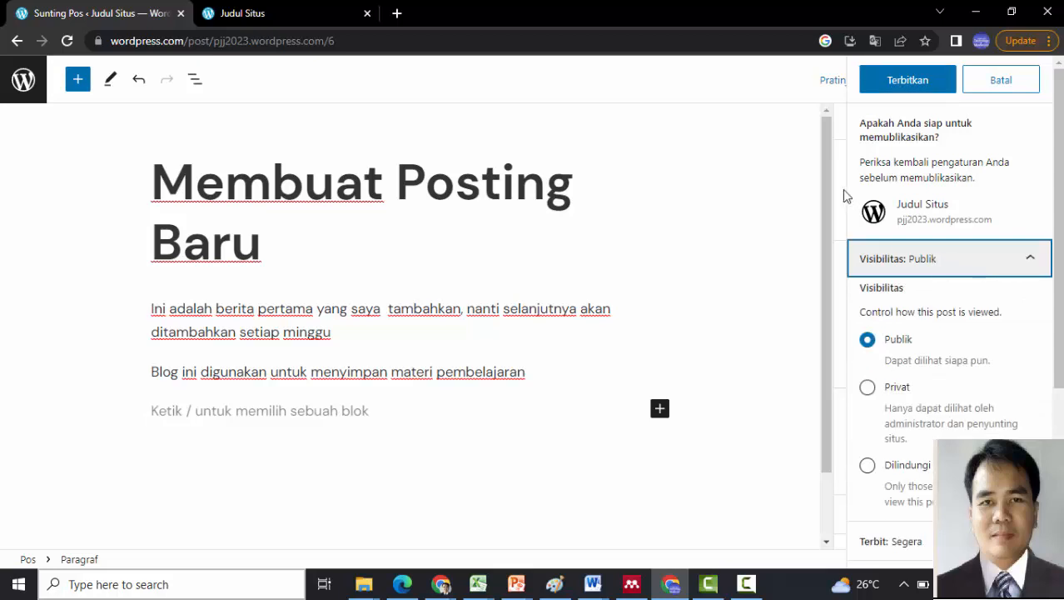
click(916, 80)
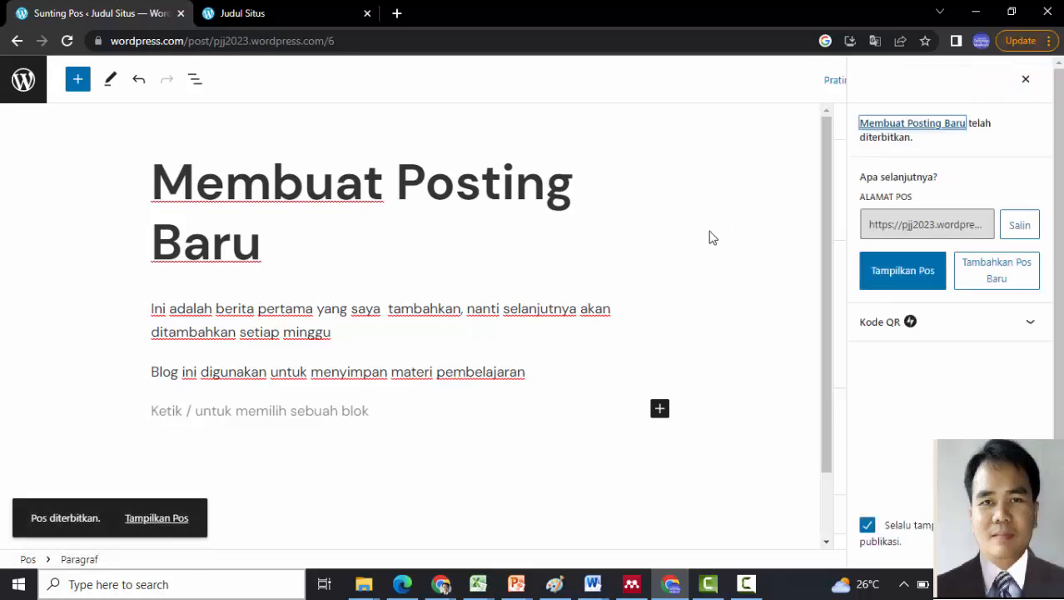
click(904, 283)
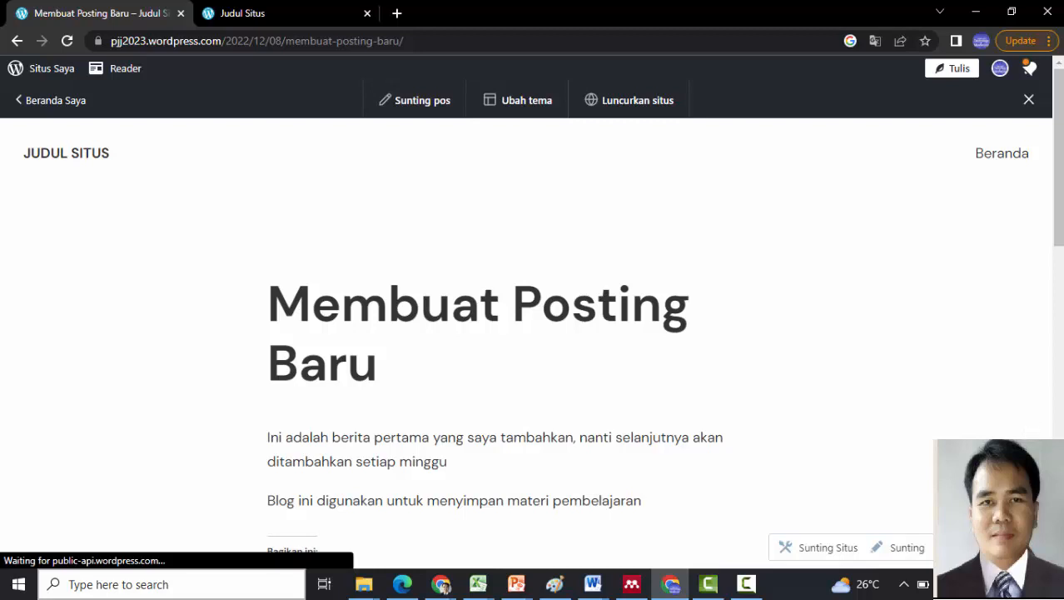
- Scroll back to the top of the live post and return to the Beranda Saya dashboard
click(1053, 244)
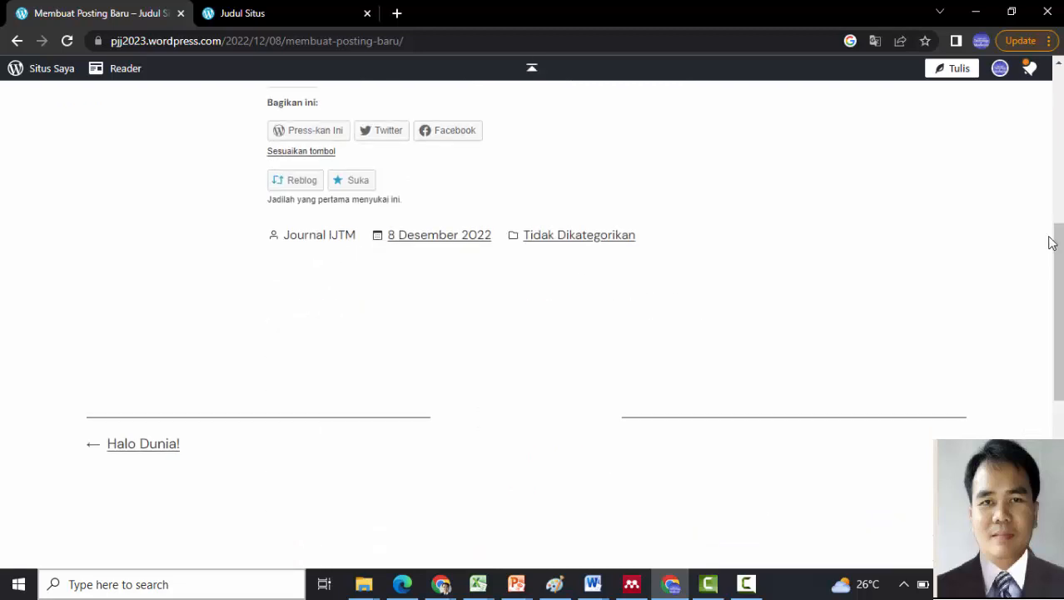
scroll(1062, 193, up, 6)
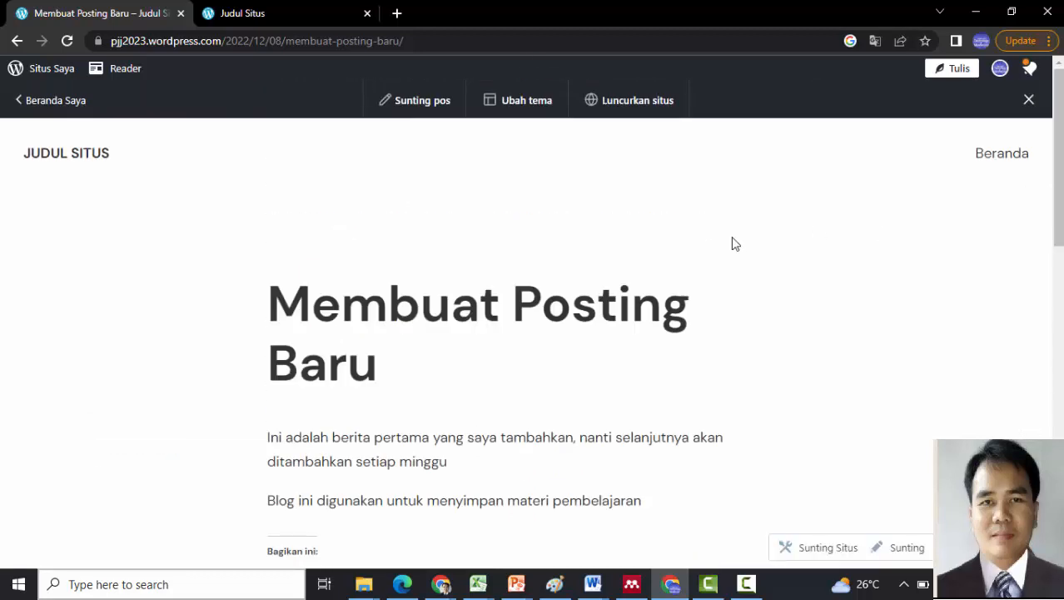
drag(1059, 164, 1050, 143)
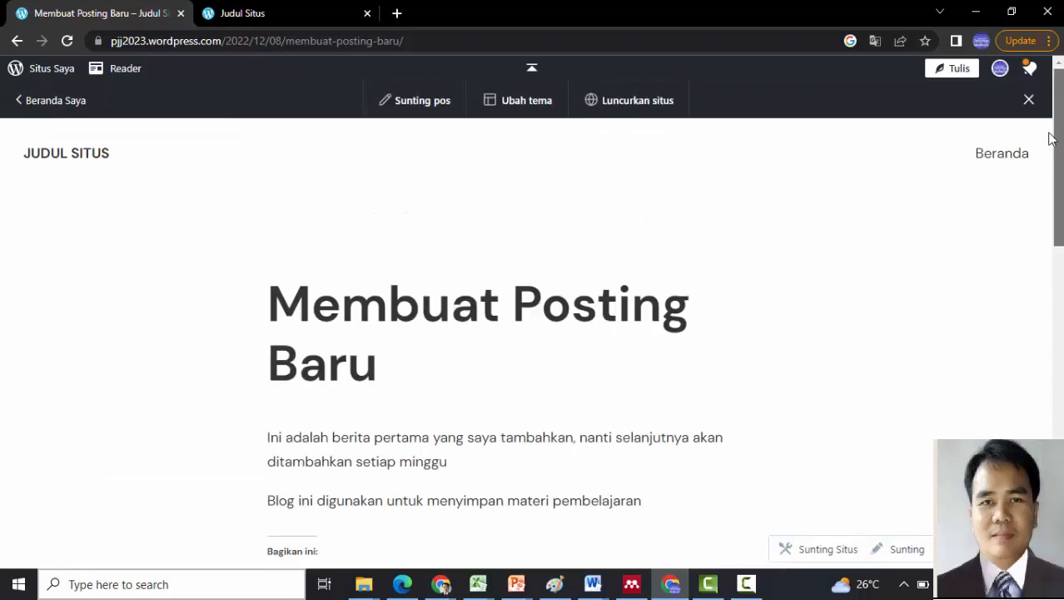
click(48, 108)
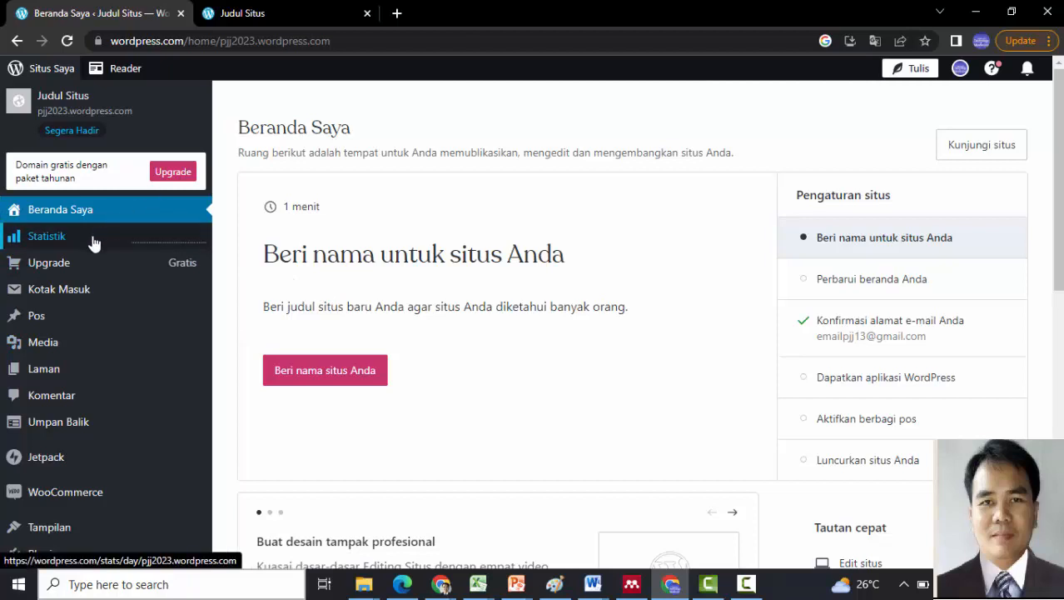
- Create a new blank post from Pos > Tambah Baru in the sidebar
mouse_move(46, 317)
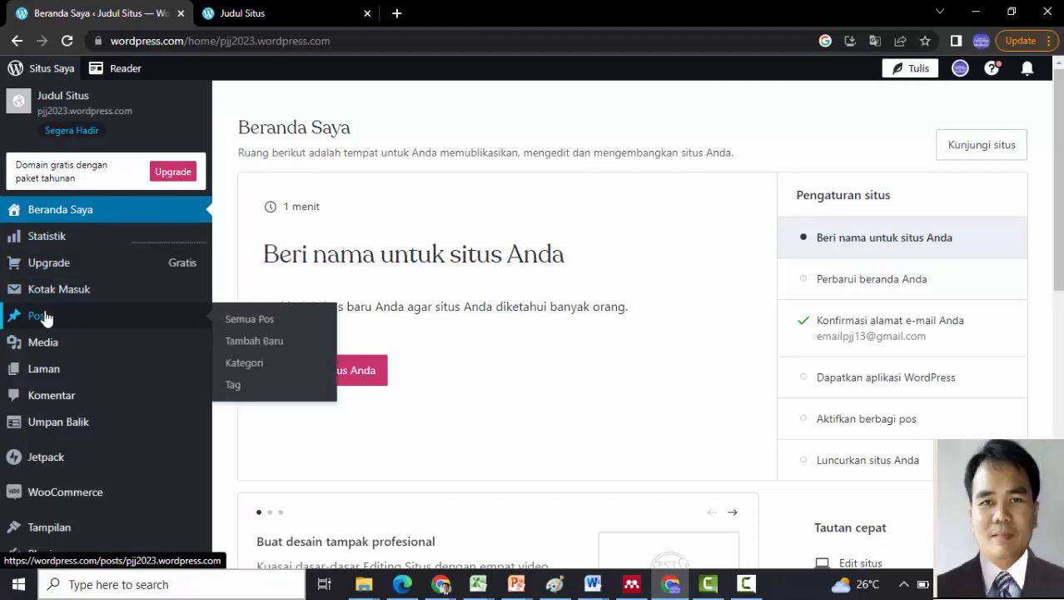
click(255, 347)
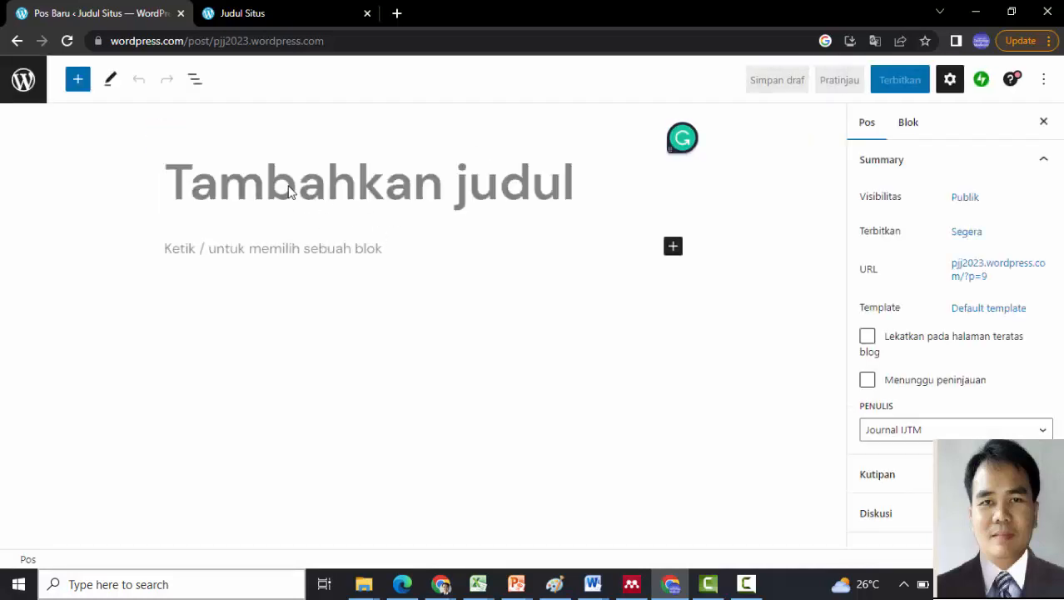
- Title the post 'Contoh memasukan gambar dan embeded' and add the intro 'Wordpres dapat digunakan untuk menyimpan gambar sebagai berikut'
click(220, 181)
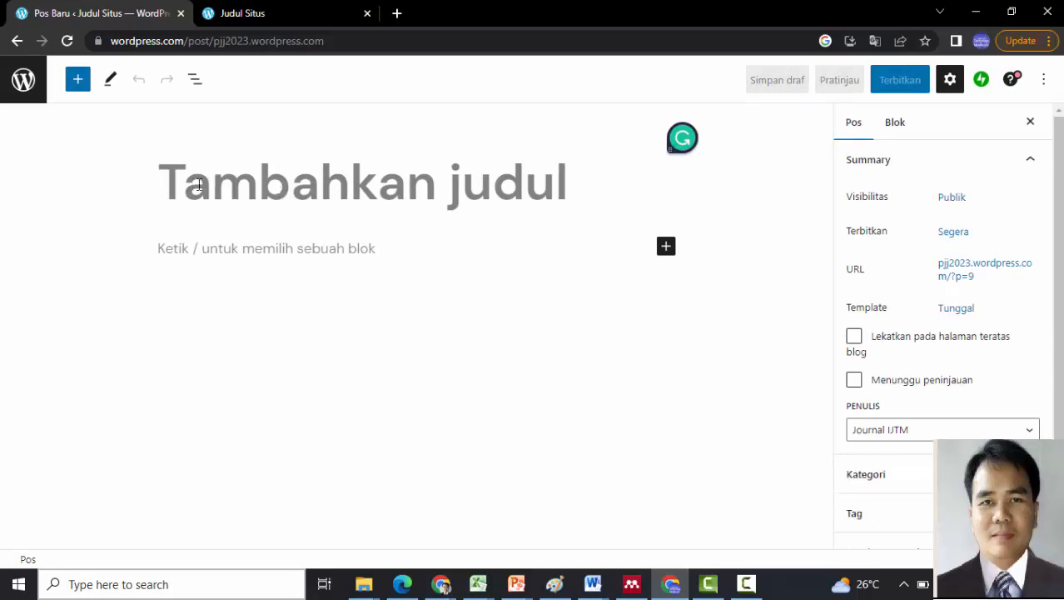
text(Contoh )
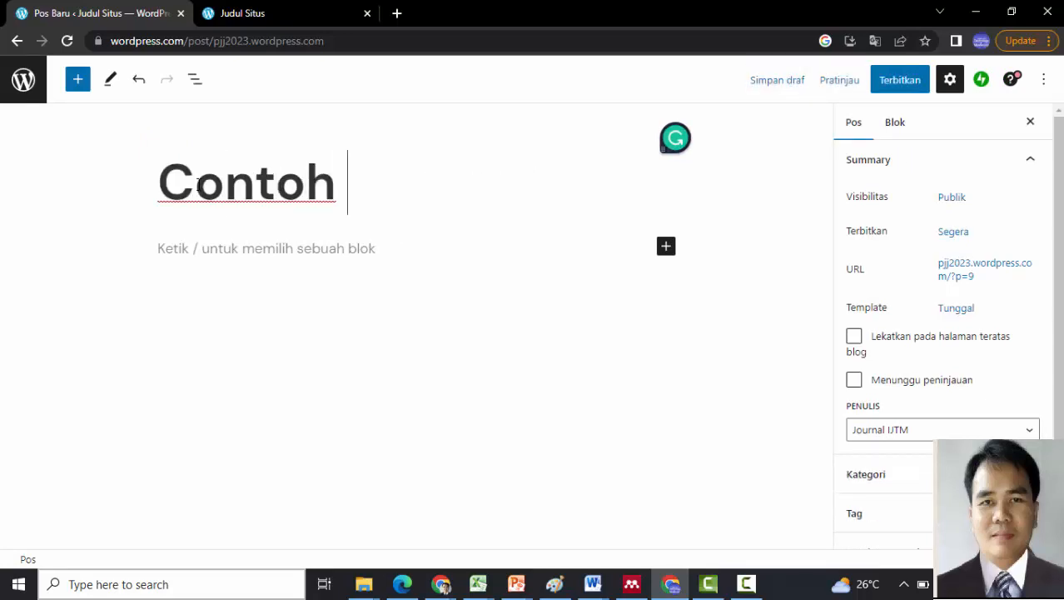
text(memasukan )
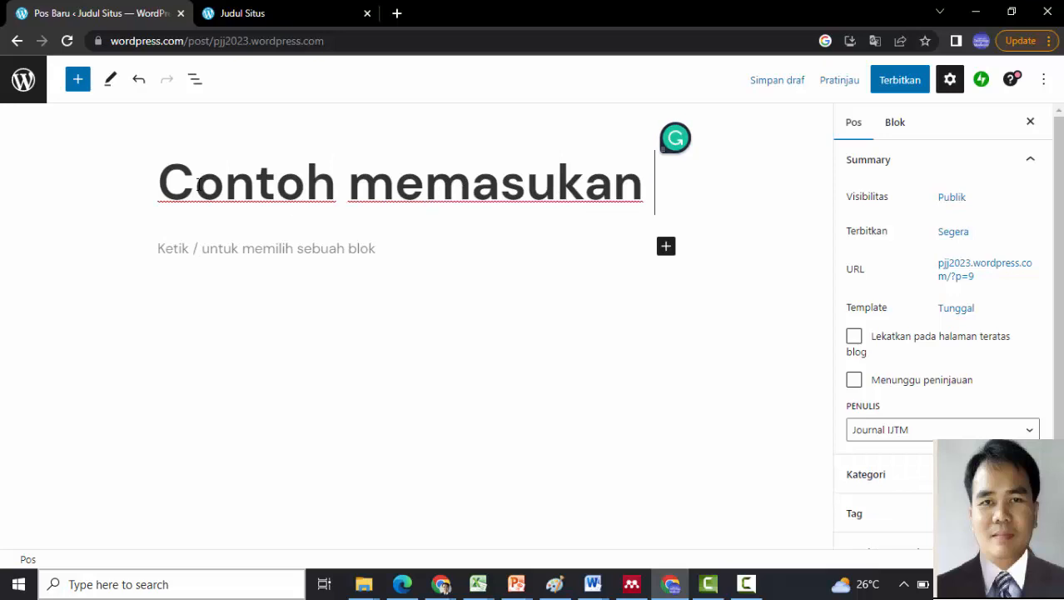
text(gambar dan em)
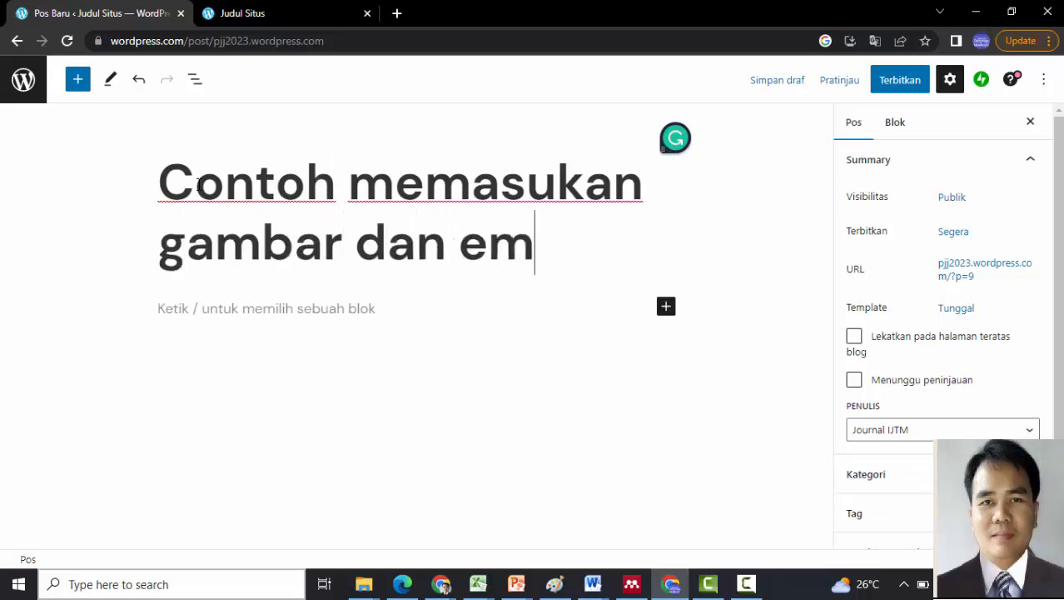
text(beded)
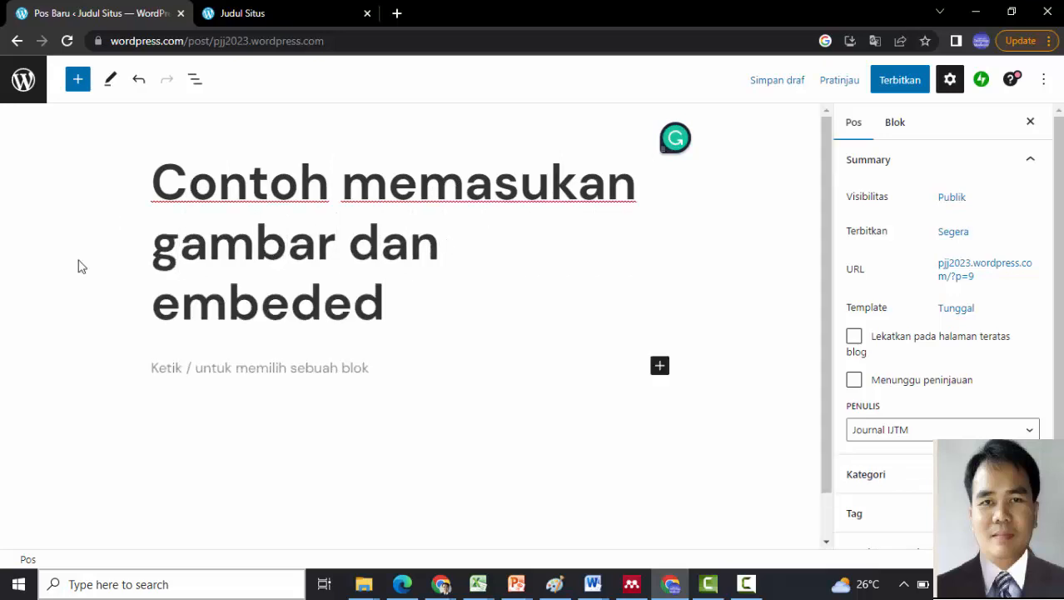
click(166, 366)
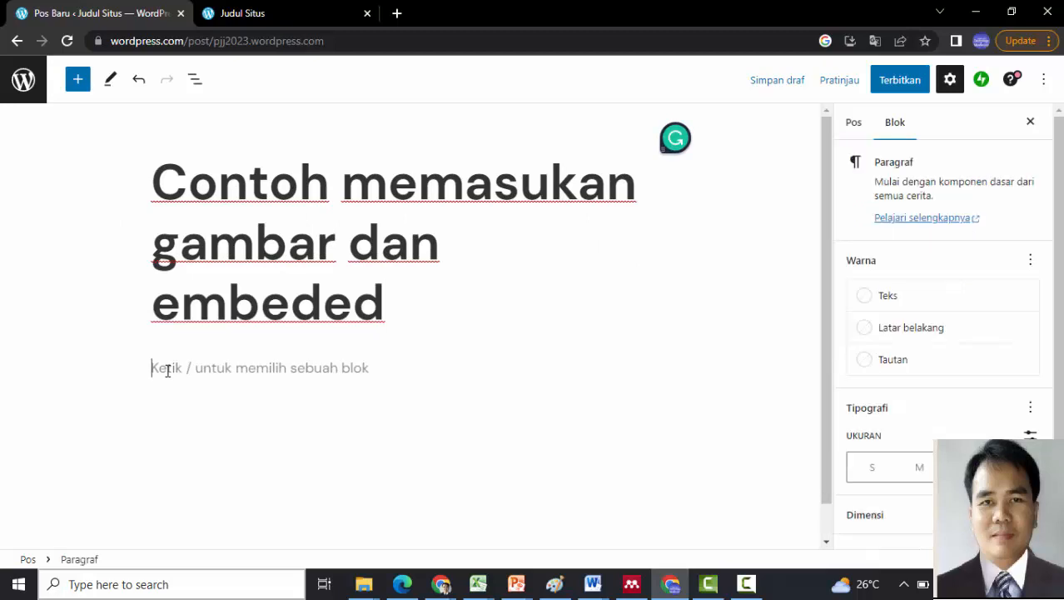
text(Word)
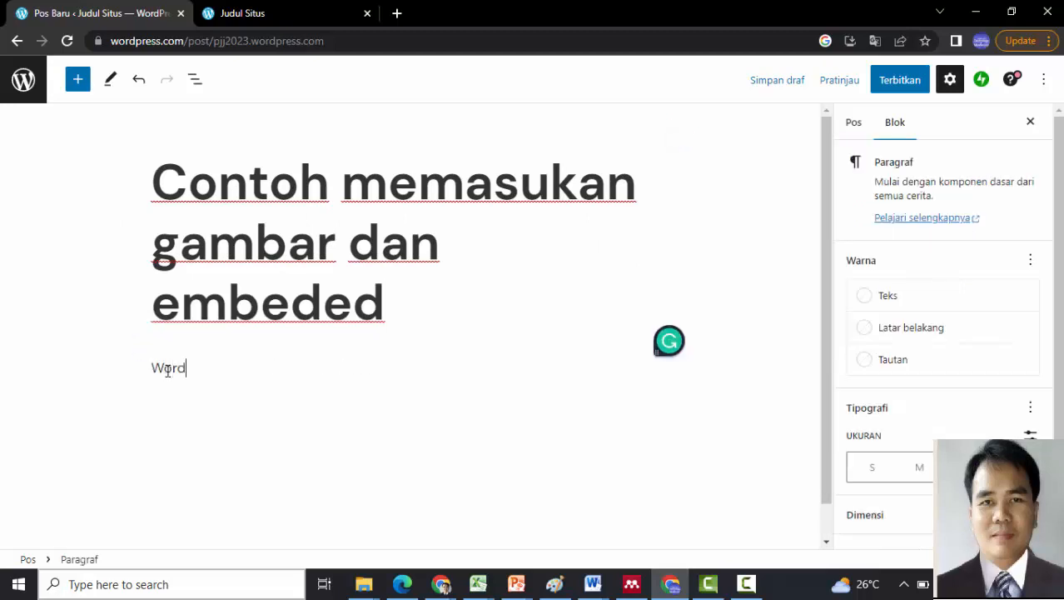
text(pres dapat d)
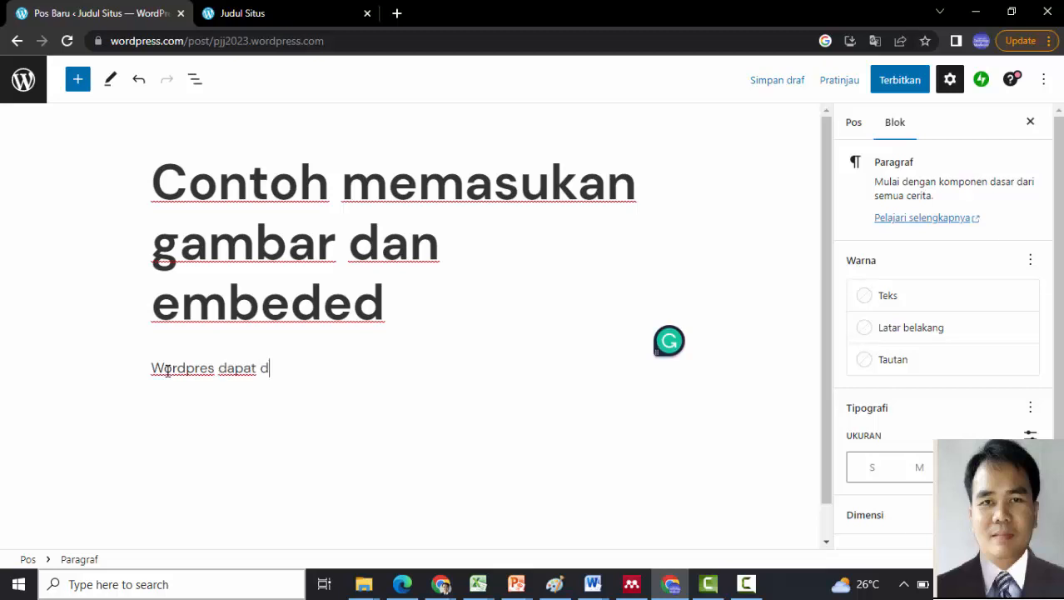
text(ihg)
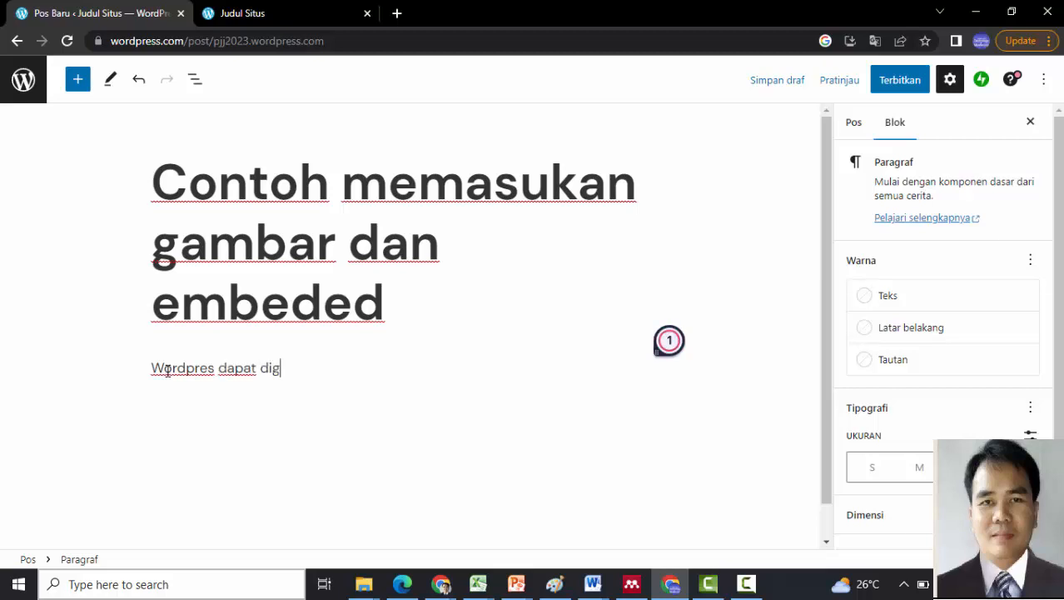
text(unakan untuk)
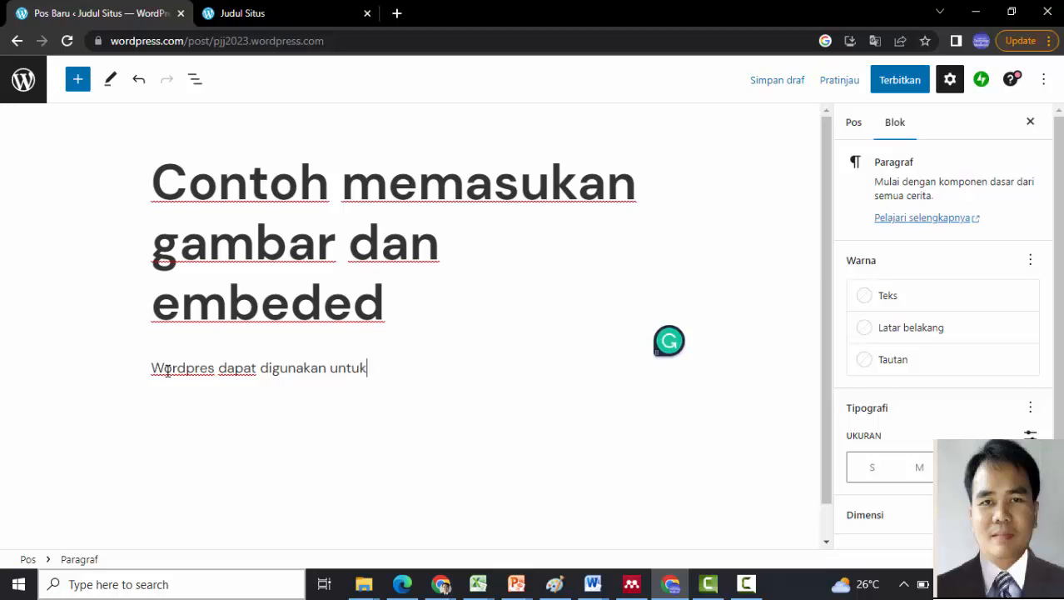
text( menyimp)
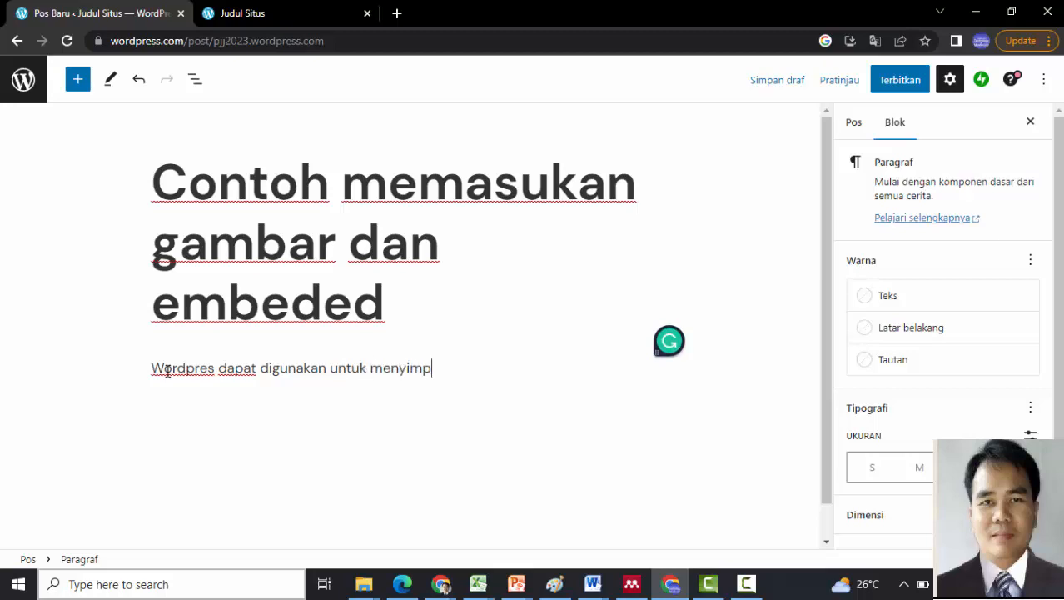
text(an gambar)
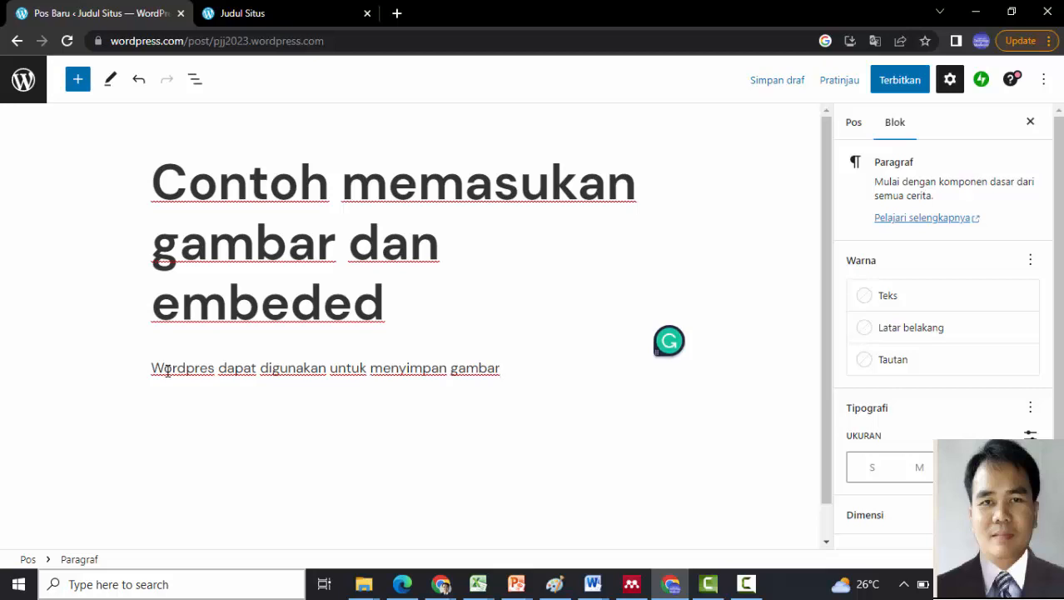
text( sebagai berikut)
key(Return)
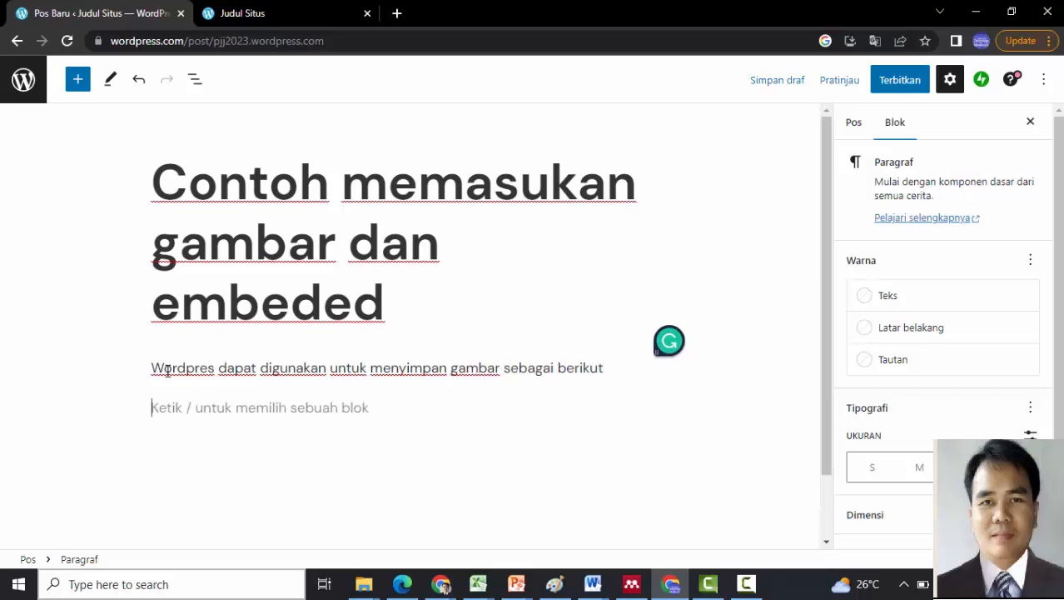
- Insert the gallery pattern with a large canyon photo and six desert images, then select its middle photo
click(78, 80)
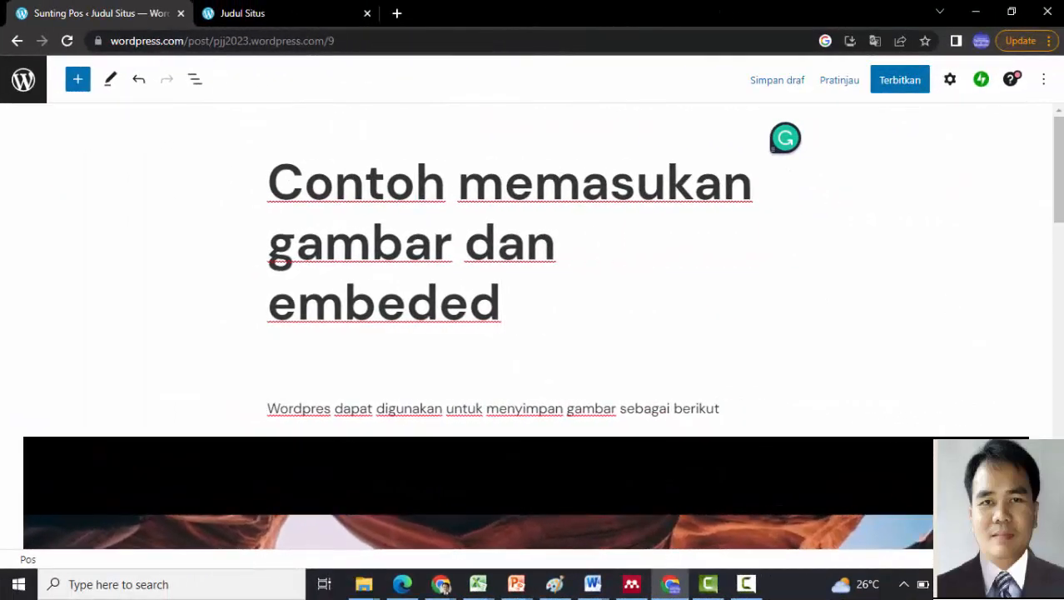
scroll(1060, 197, down, 5)
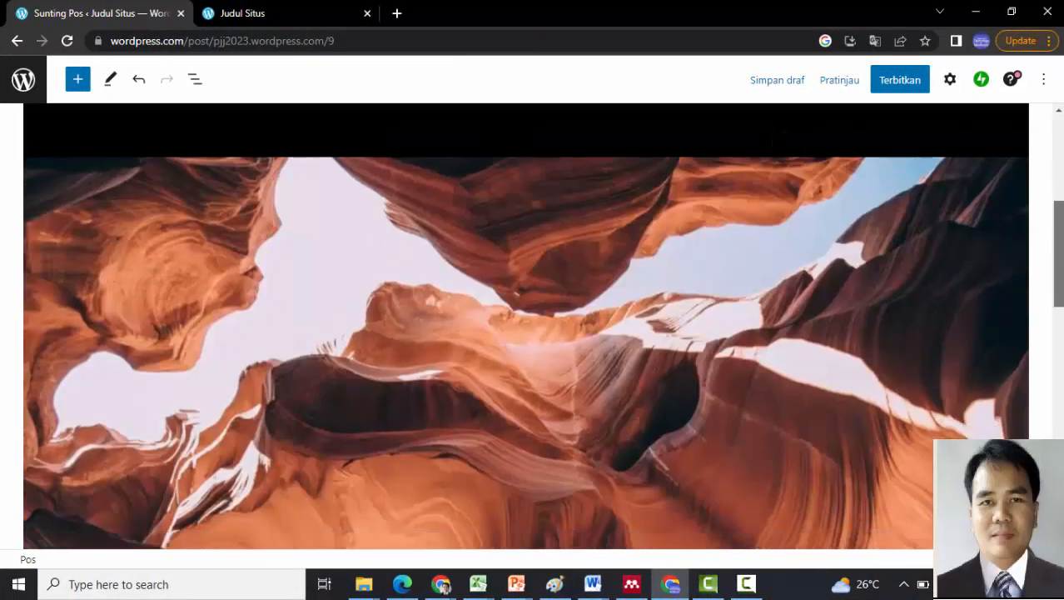
scroll(526, 325, down, 7)
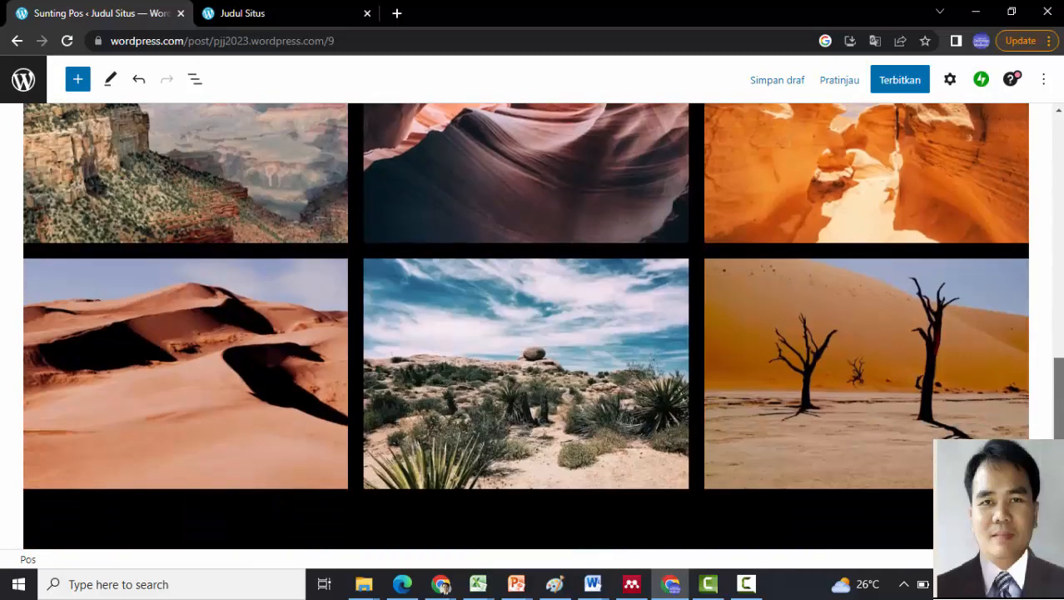
scroll(590, 342, down, 1)
click(587, 338)
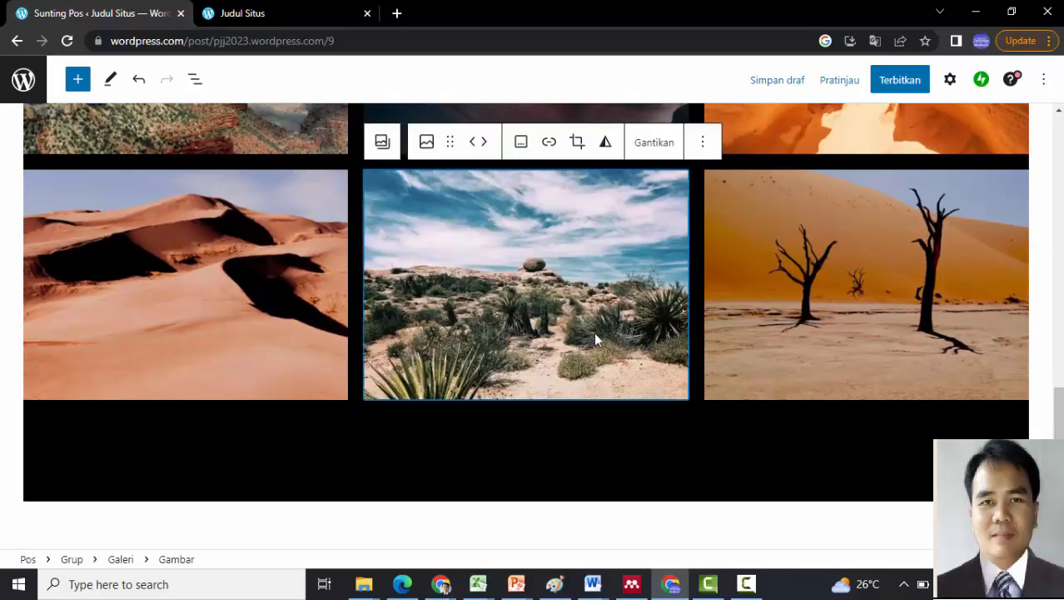
click(427, 142)
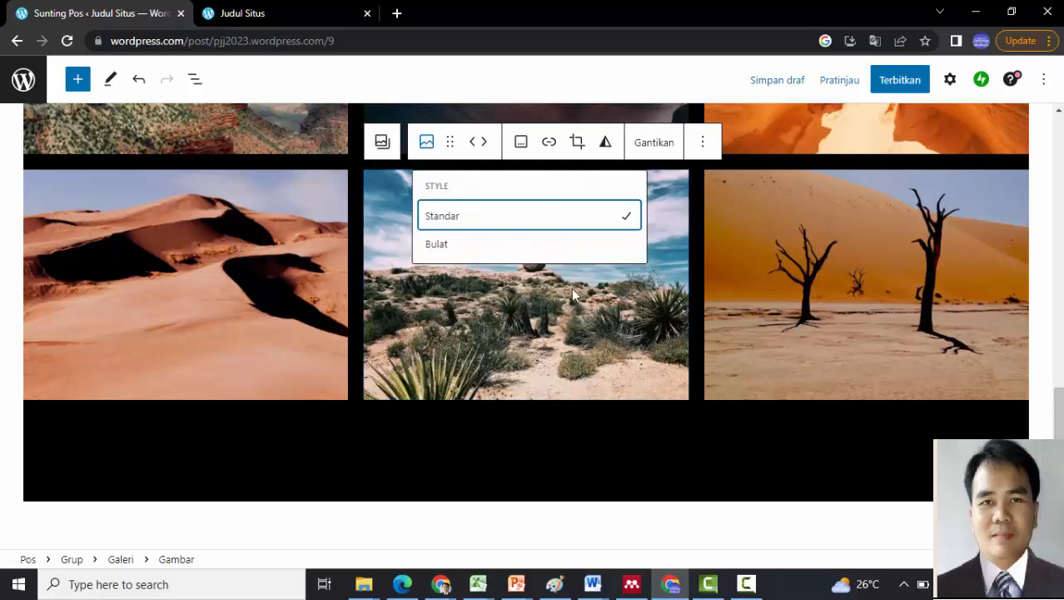
click(767, 305)
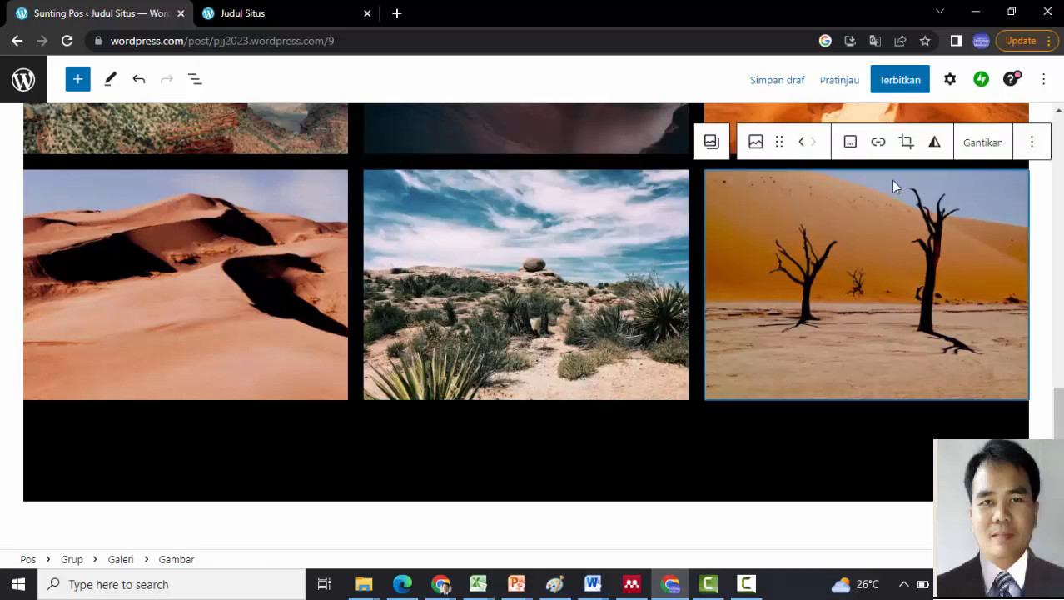
click(907, 144)
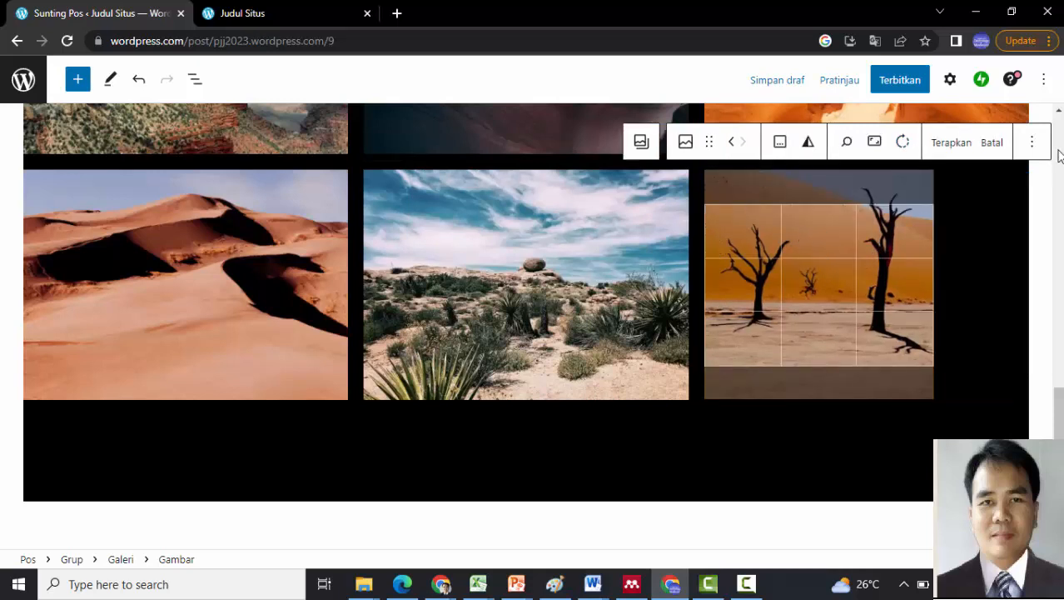
scroll(1059, 156, up, 10)
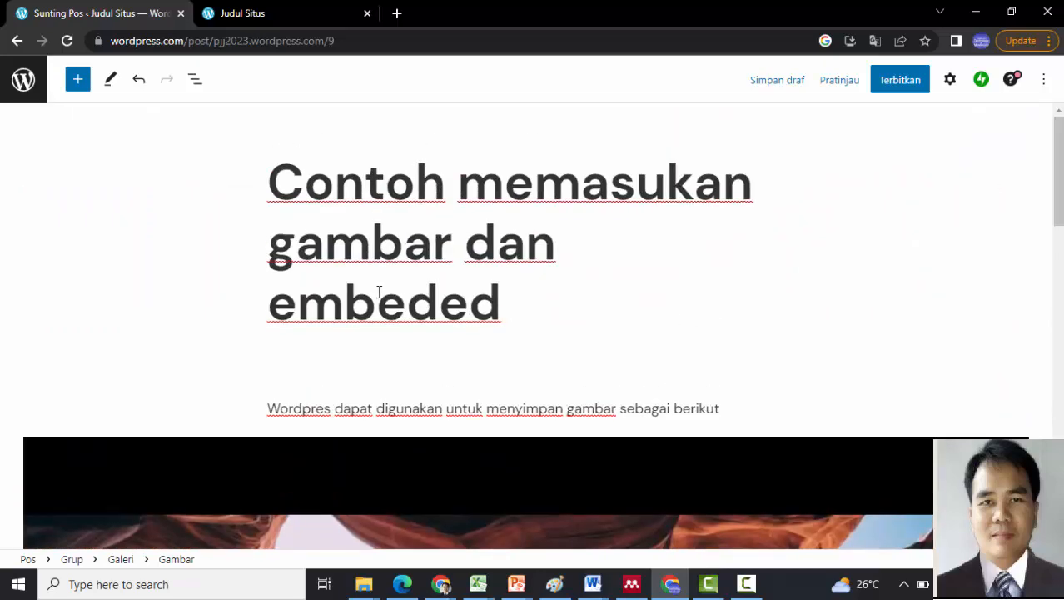
- Publish the post with Terbitkan, then delete the black canyon-and-gallery group under the intro
click(896, 83)
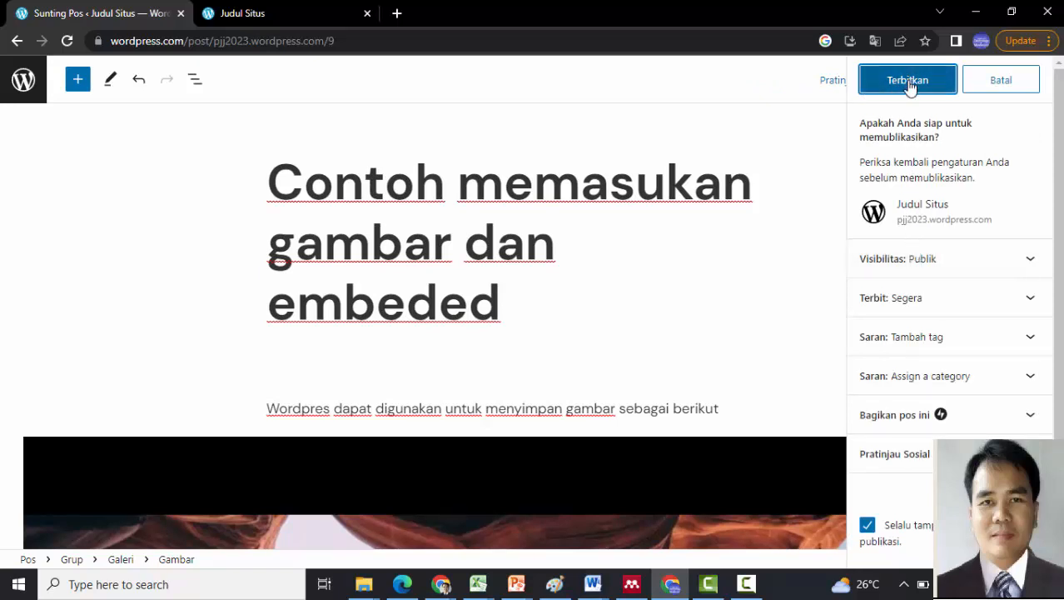
click(912, 87)
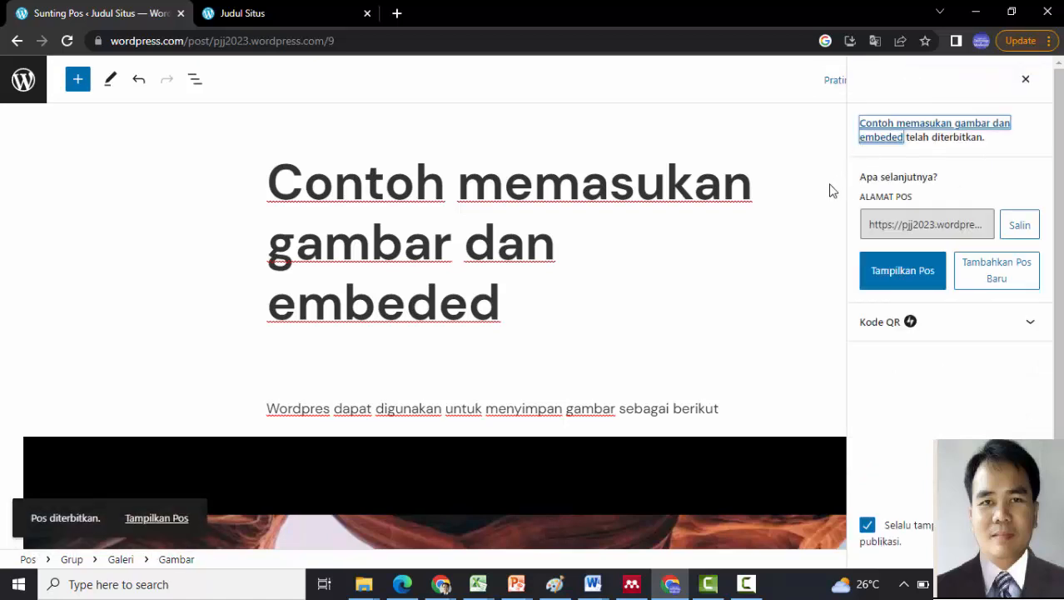
click(445, 482)
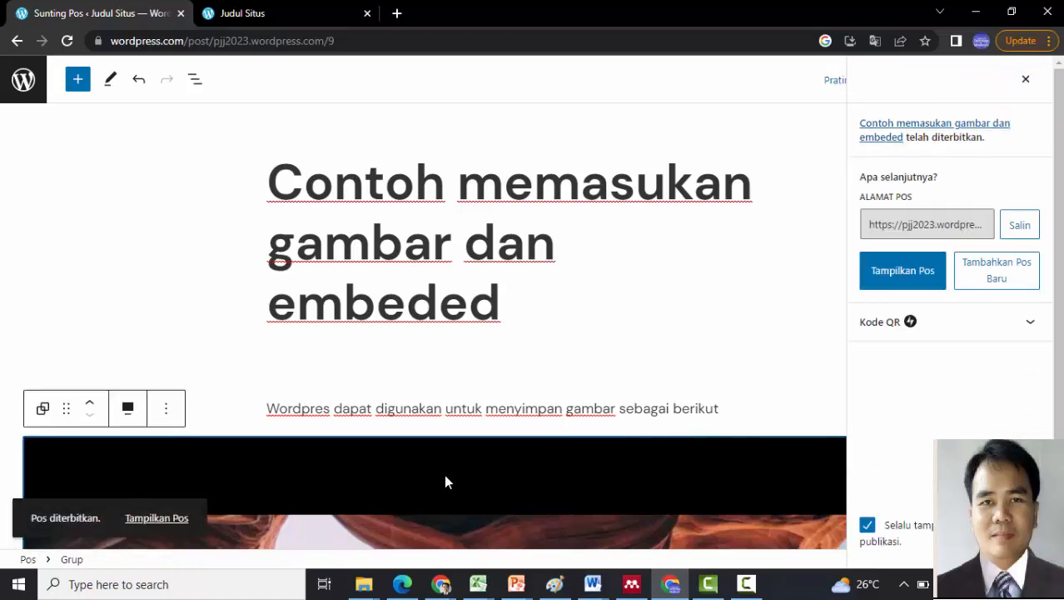
key(Delete)
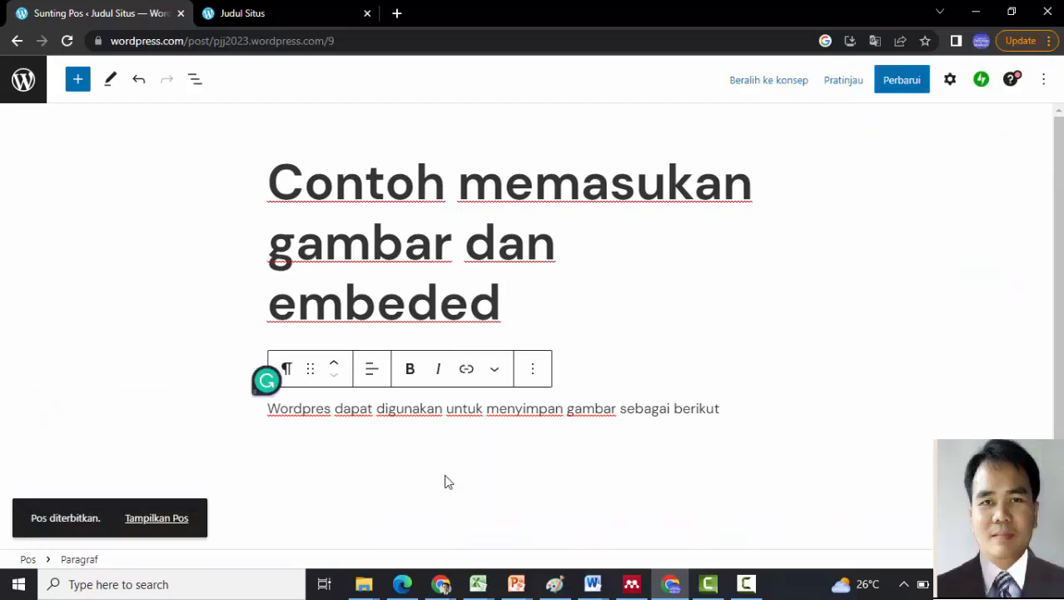
key(Return)
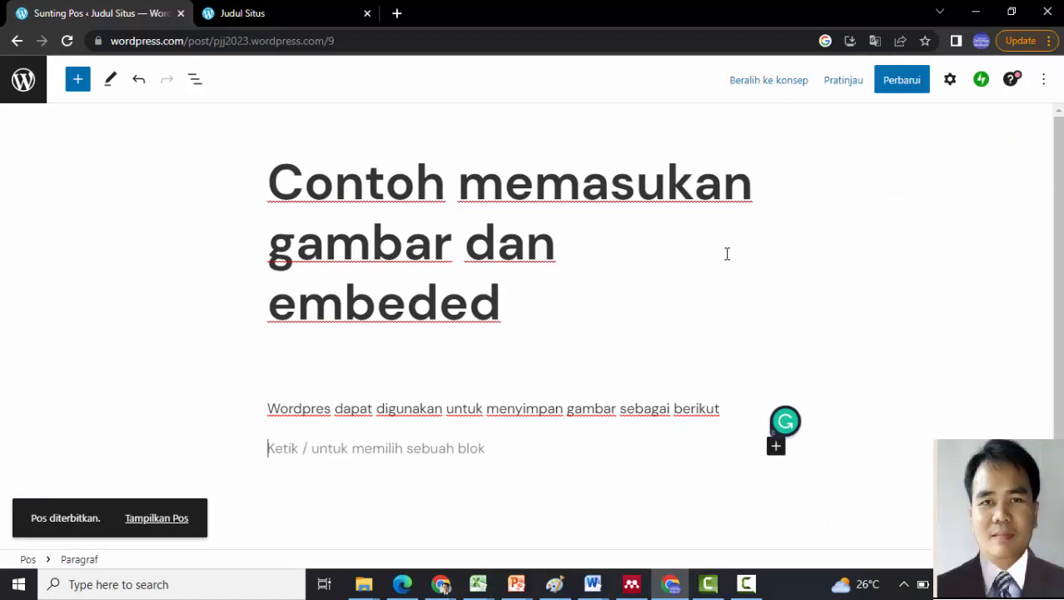
- Open youtube.com in a new tab and search for 'belajar sholat anak kartun'
click(397, 14)
text(y)
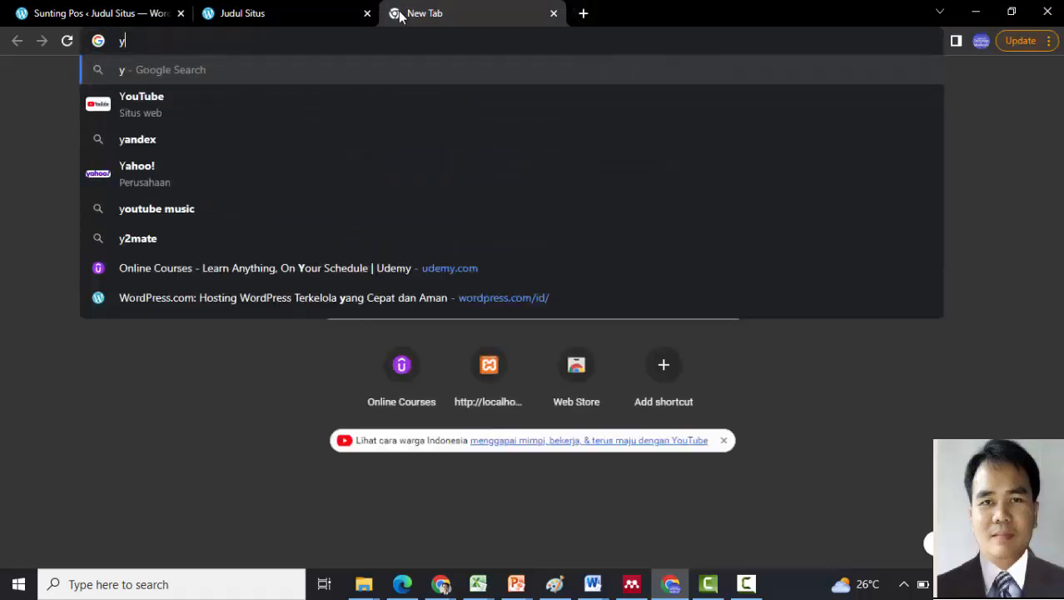
text(outube)
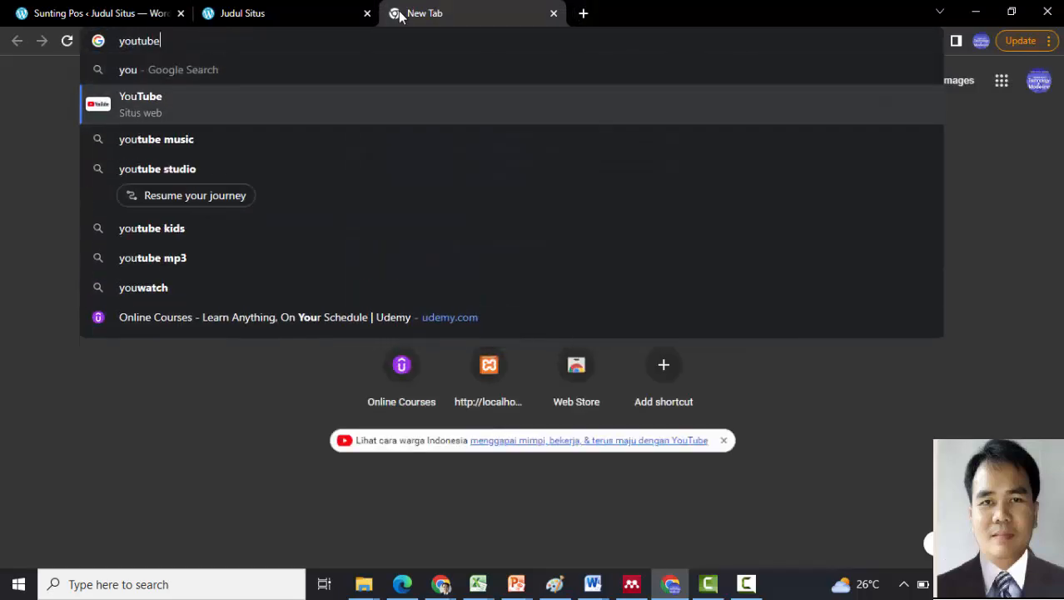
text(.com)
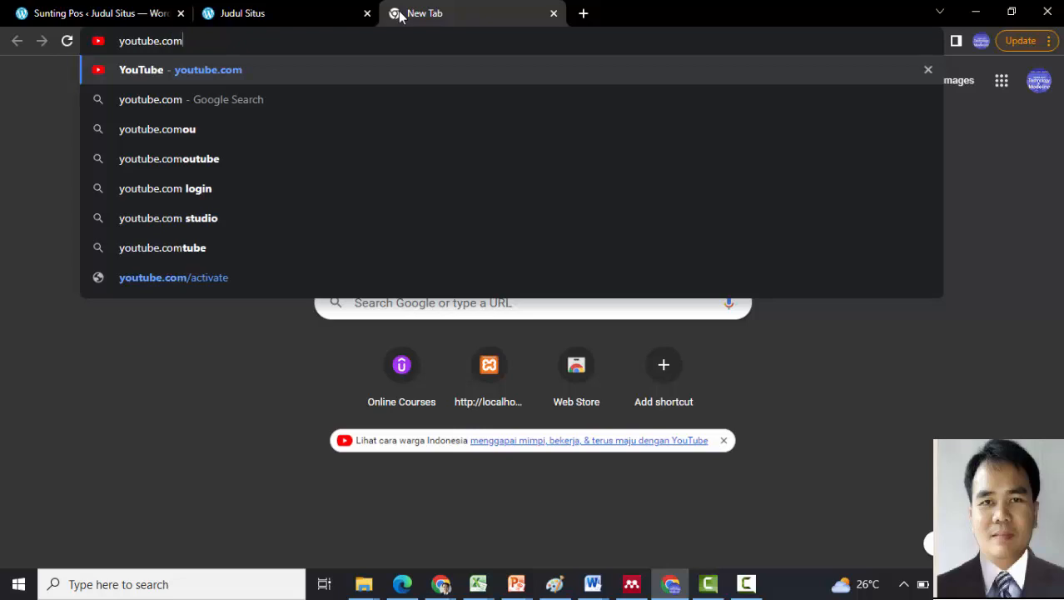
key(Return)
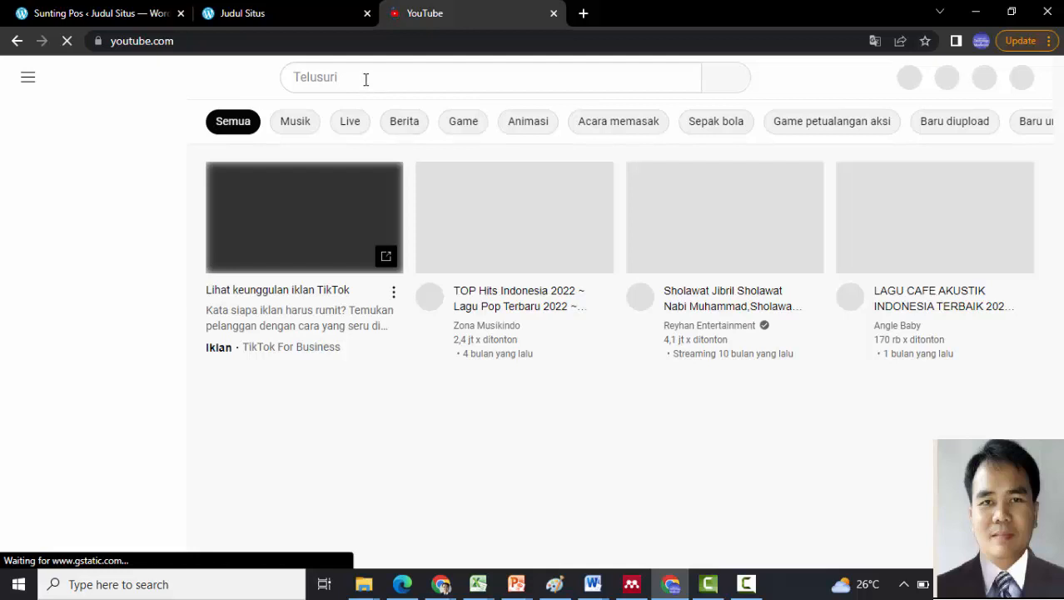
click(366, 79)
text(be)
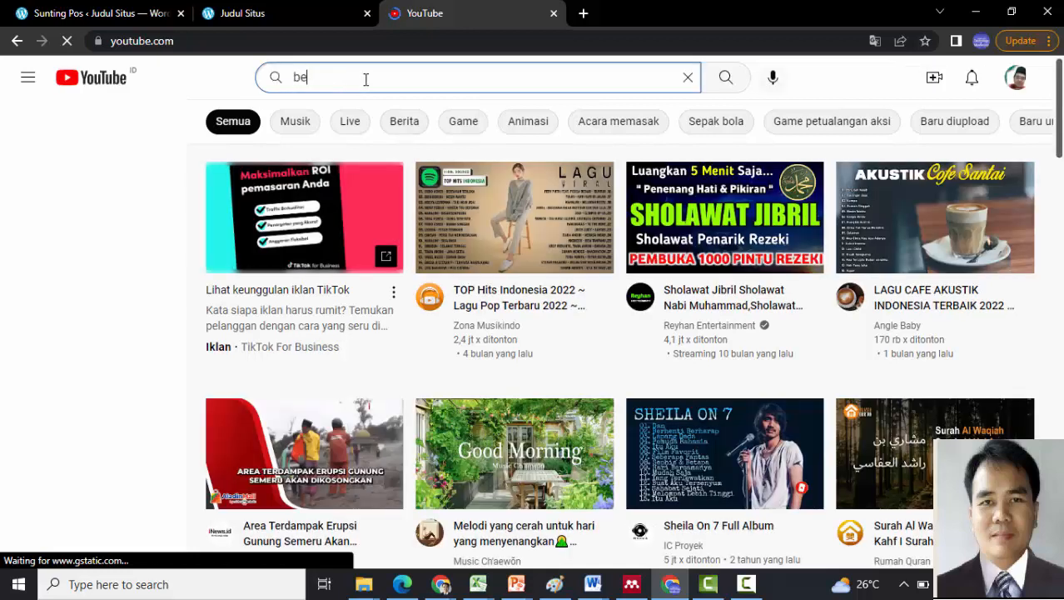
text(lajar sho)
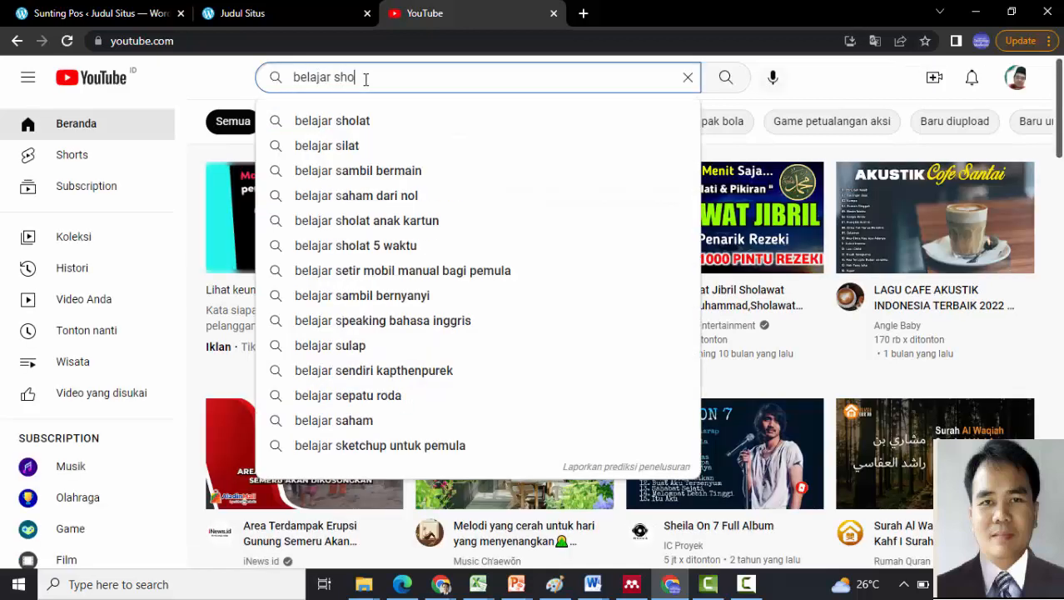
text(lat)
key(Down)
key(Down)
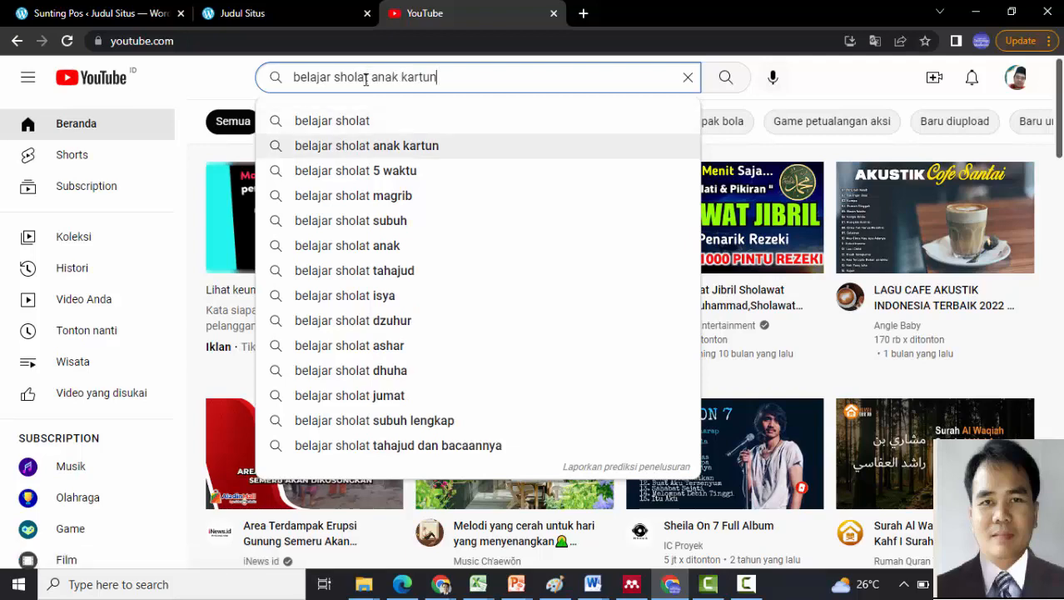
key(Return)
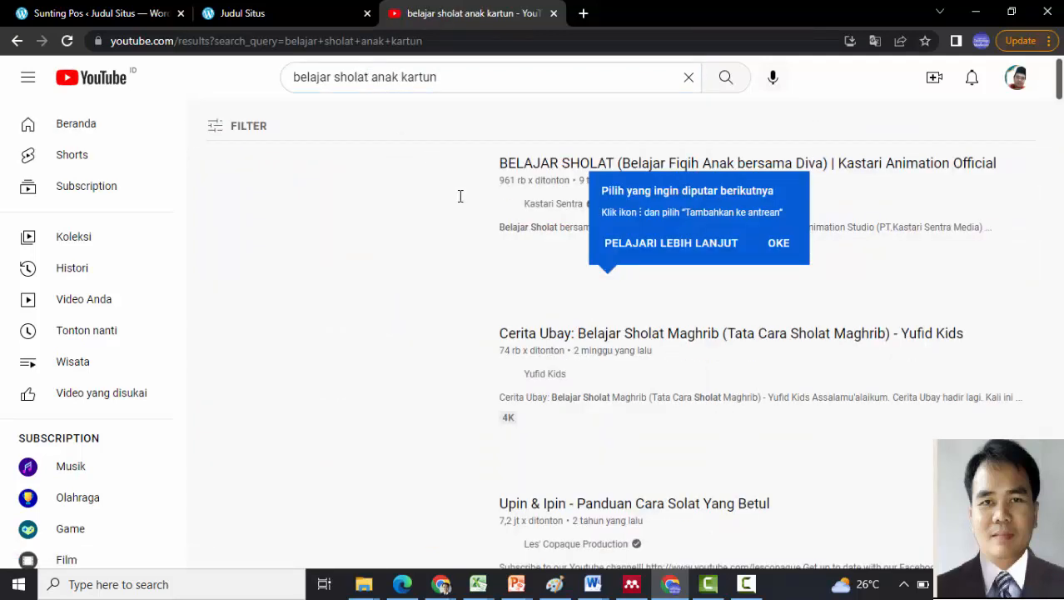
- Open the BELAJAR SHOLAT video, copy its web address and pause the advert
click(602, 166)
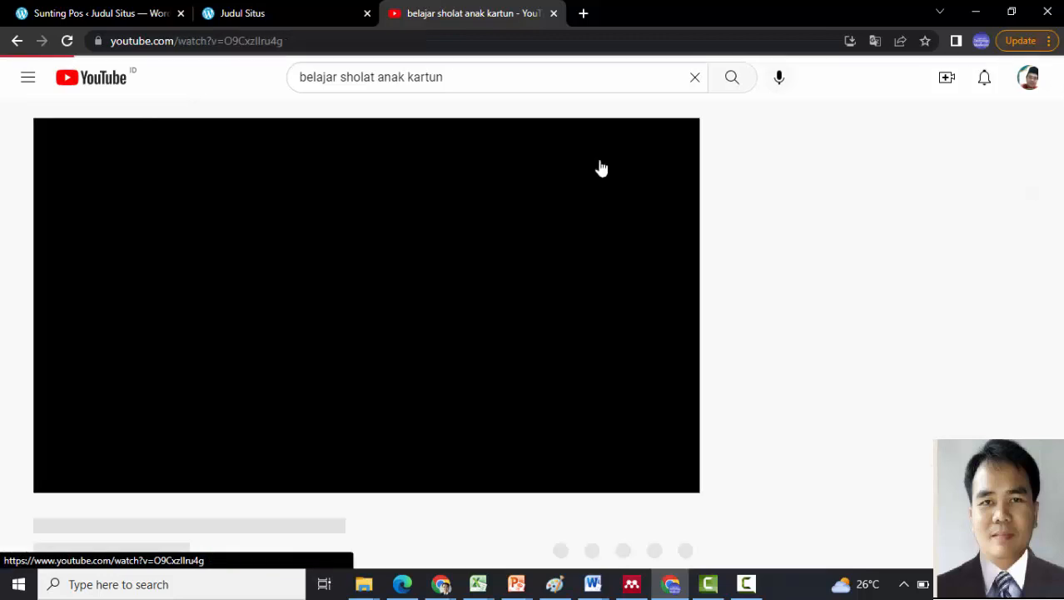
click(320, 42)
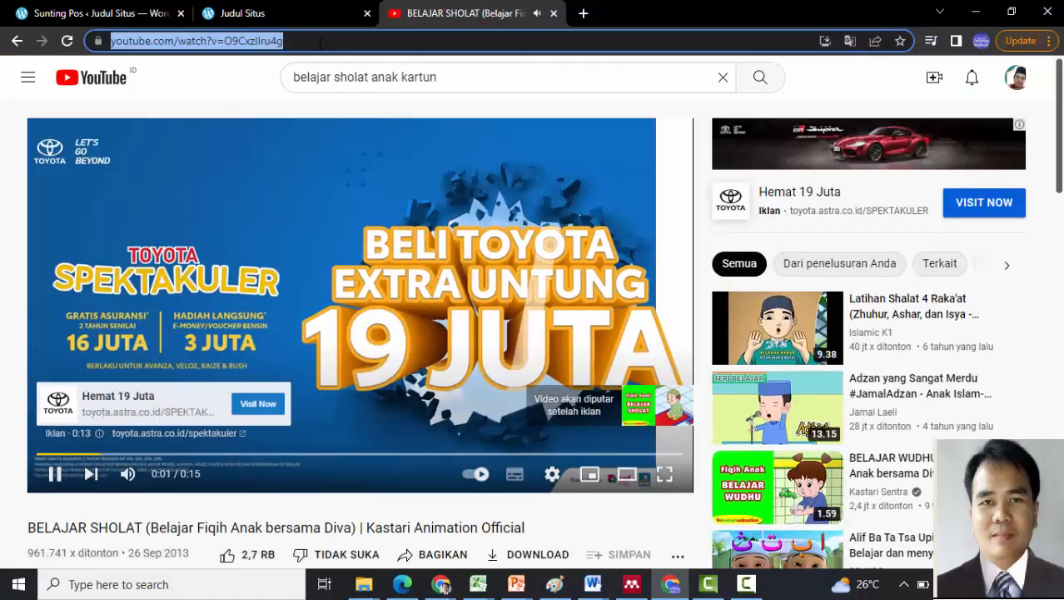
click(55, 473)
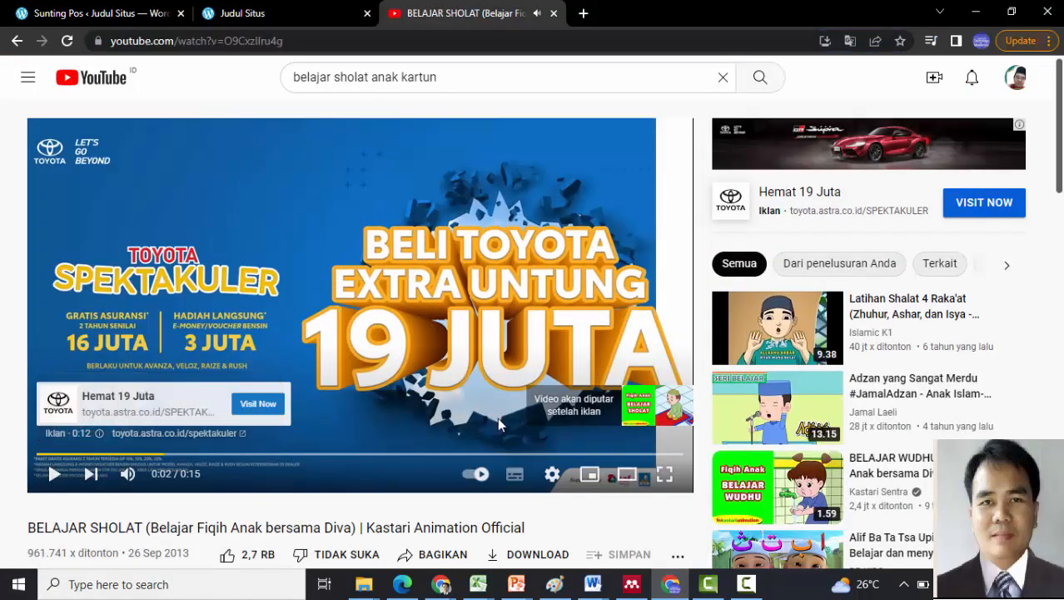
click(300, 16)
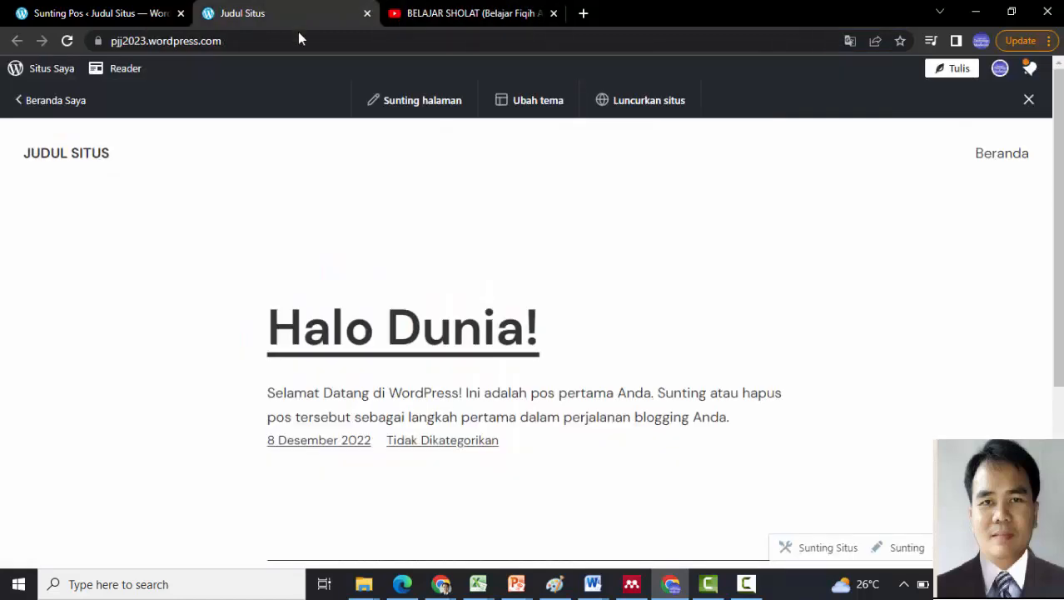
- Paste the BELAJAR SHOLAT link into the empty block to embed it, then save with Perbarui
click(107, 17)
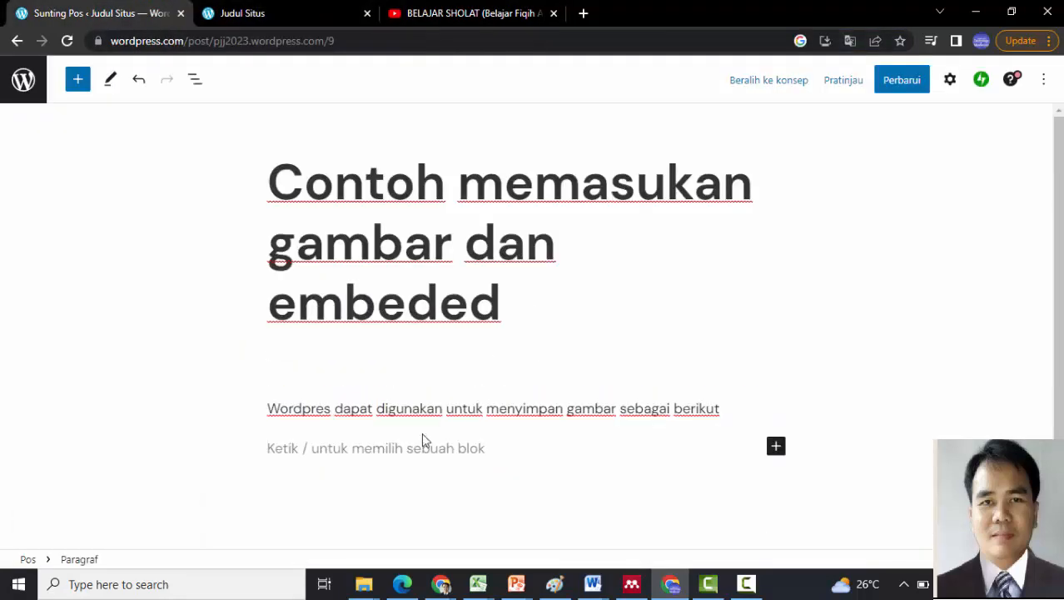
key(ctrl+v)
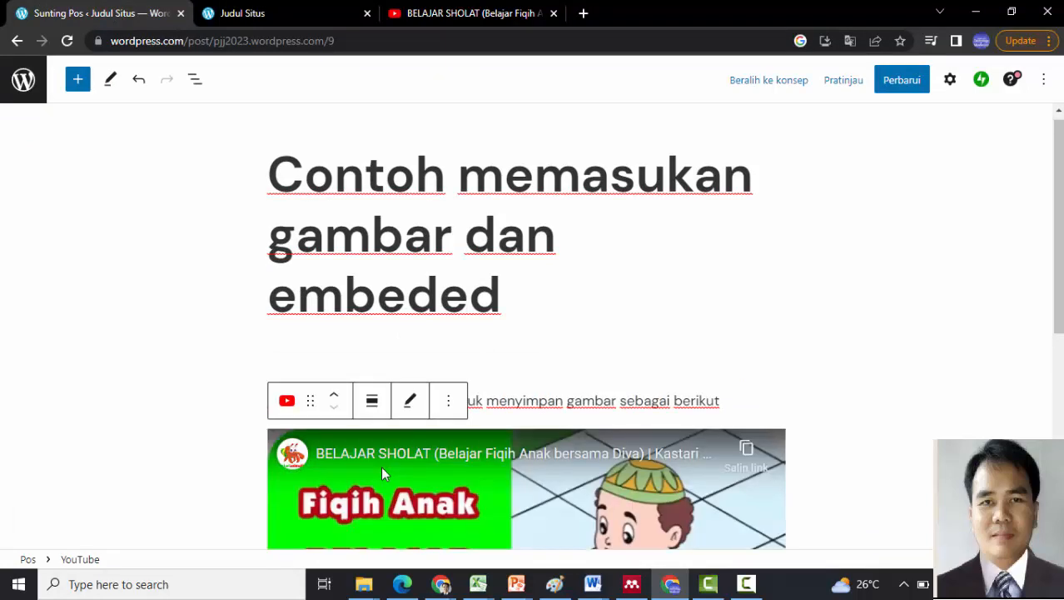
scroll(1058, 373, down, 1)
scroll(533, 325, down, 3)
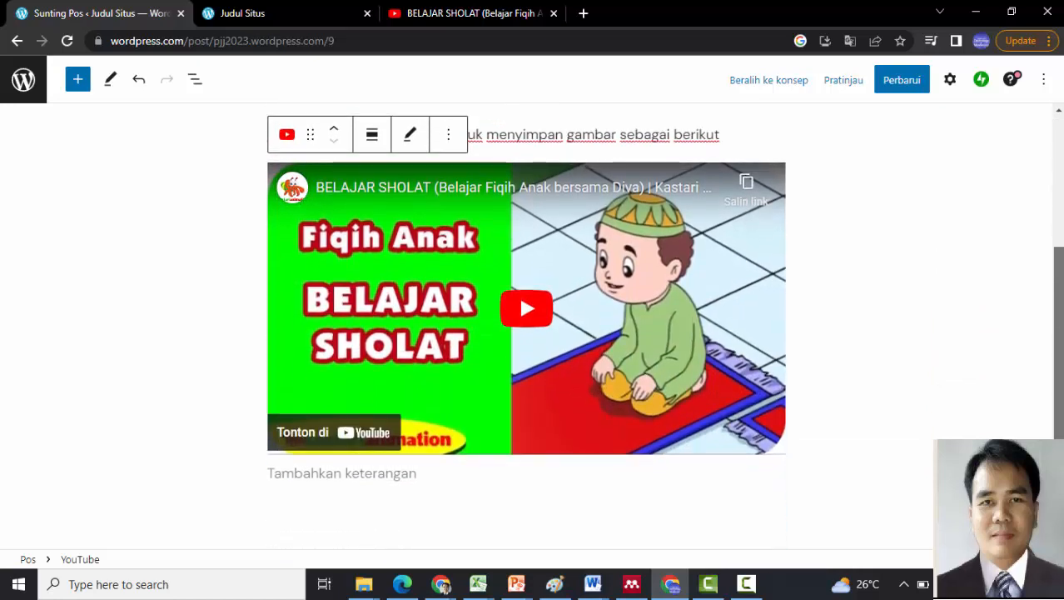
scroll(526, 274, down, 1)
scroll(526, 325, up, 3)
scroll(533, 333, up, 2)
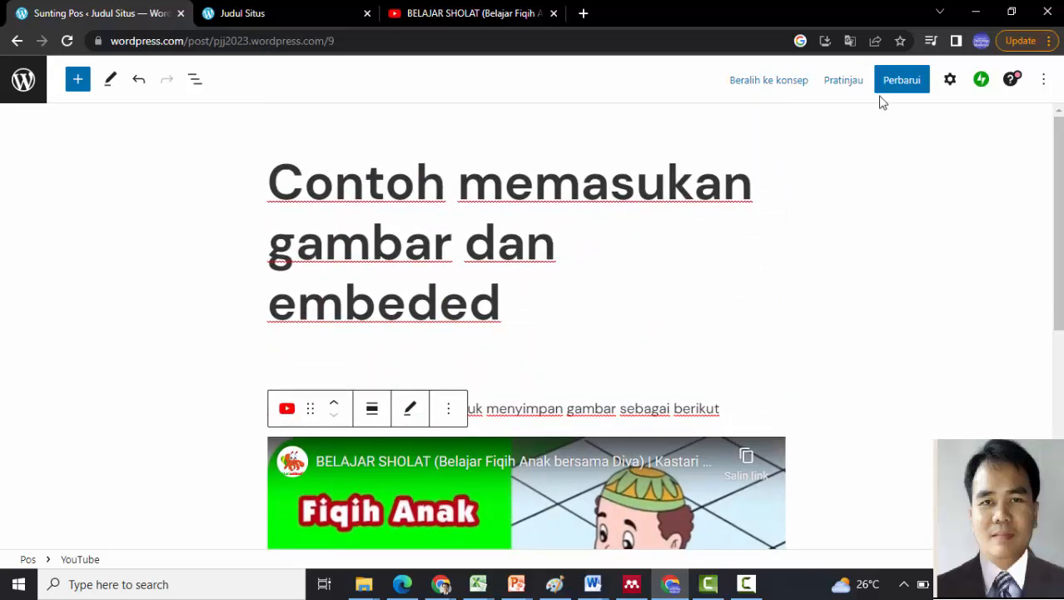
click(889, 86)
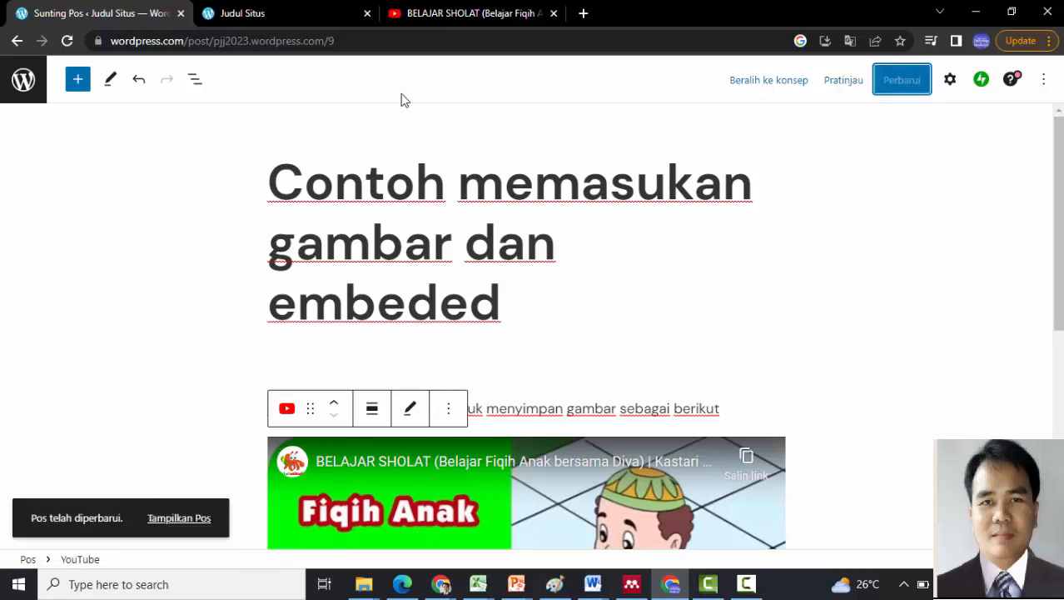
click(237, 8)
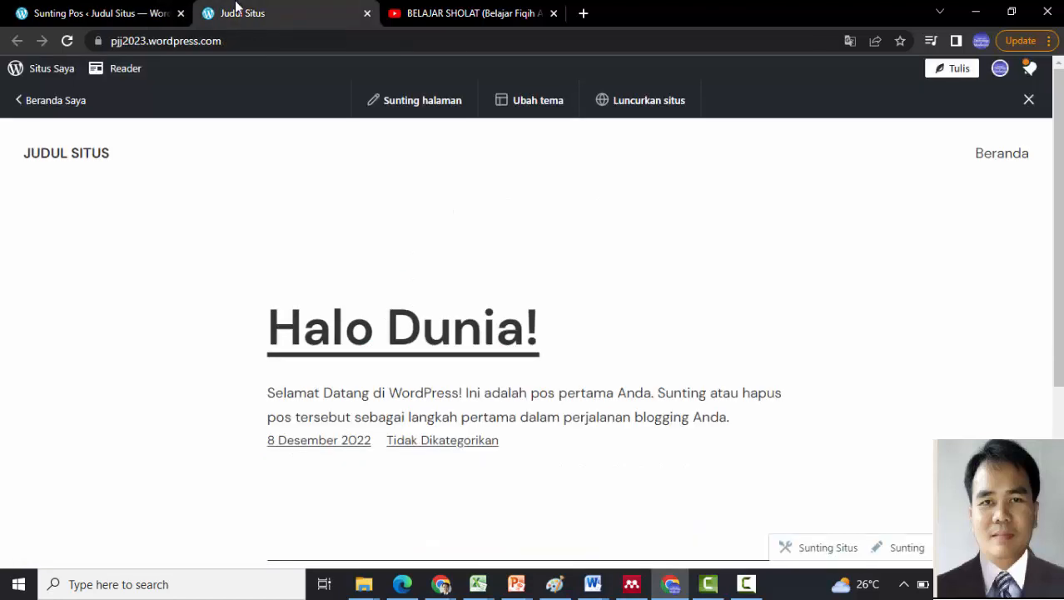
- Reload the live site twice to confirm the updated post shows its embedded video
click(66, 40)
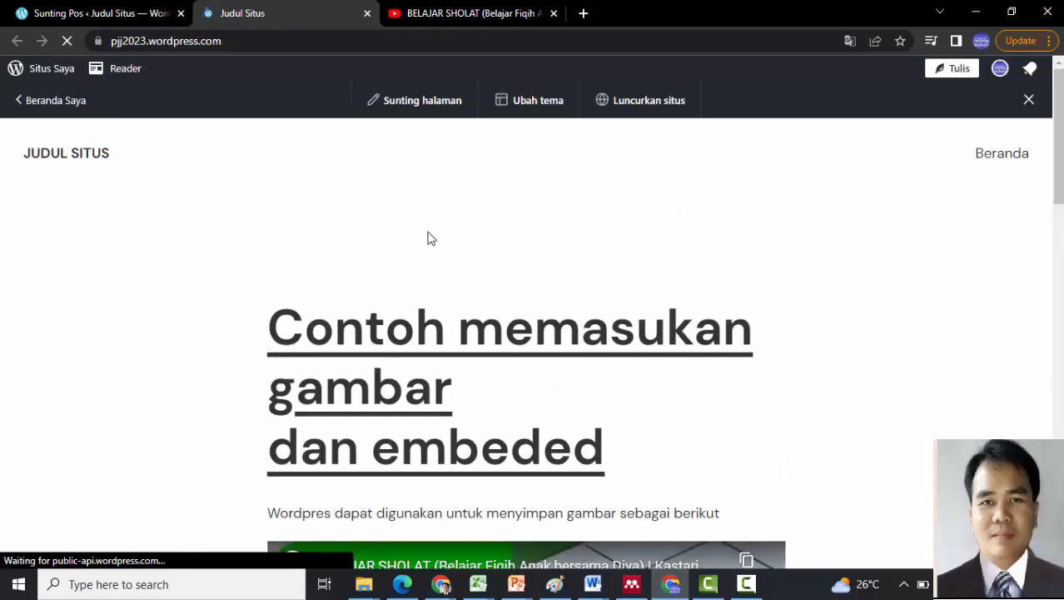
drag(1060, 133, 1059, 248)
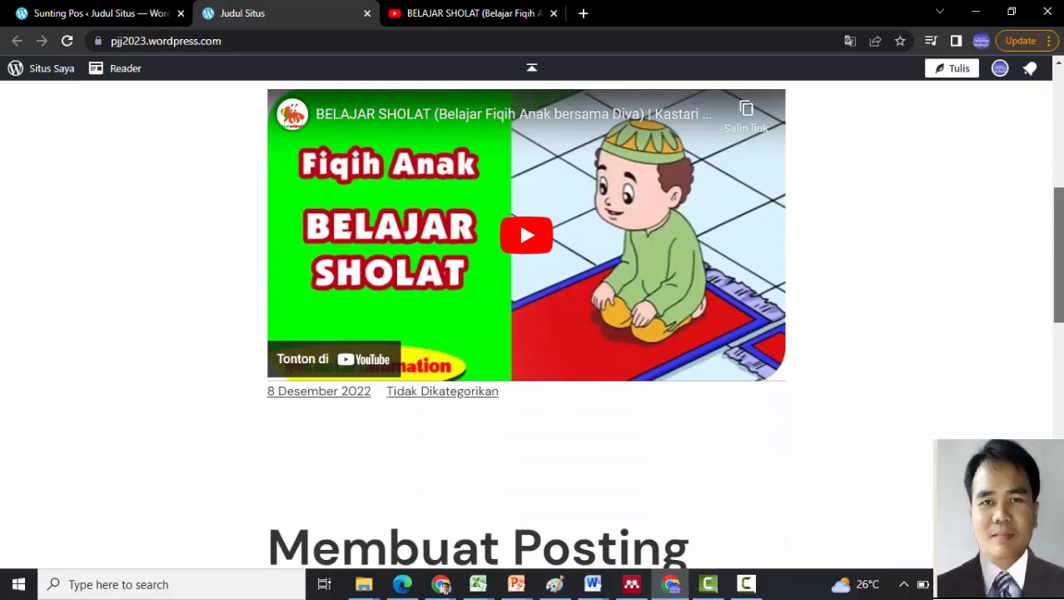
scroll(820, 238, down, 8)
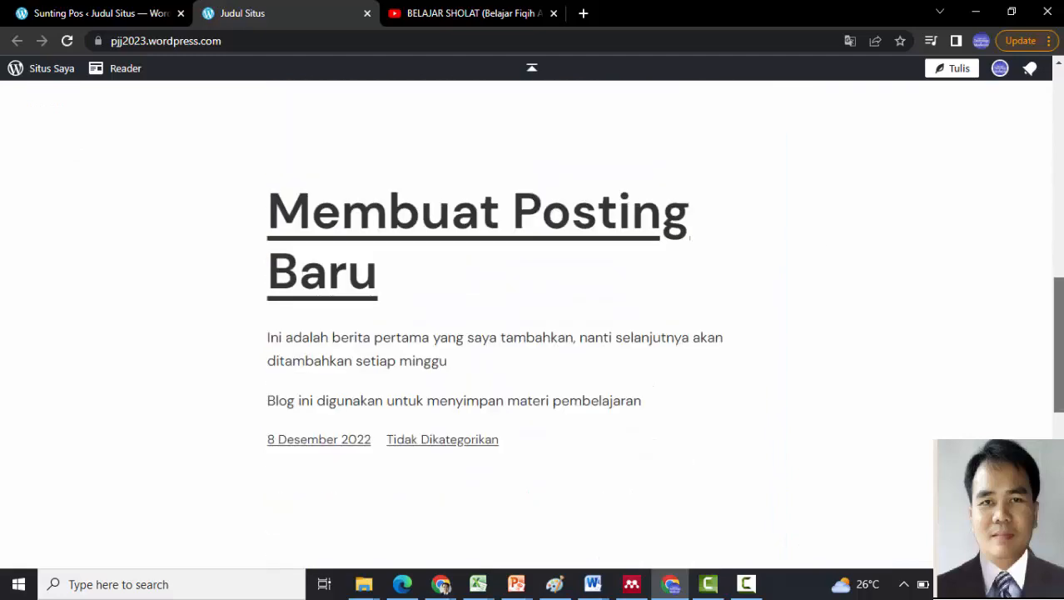
scroll(533, 325, up, 7)
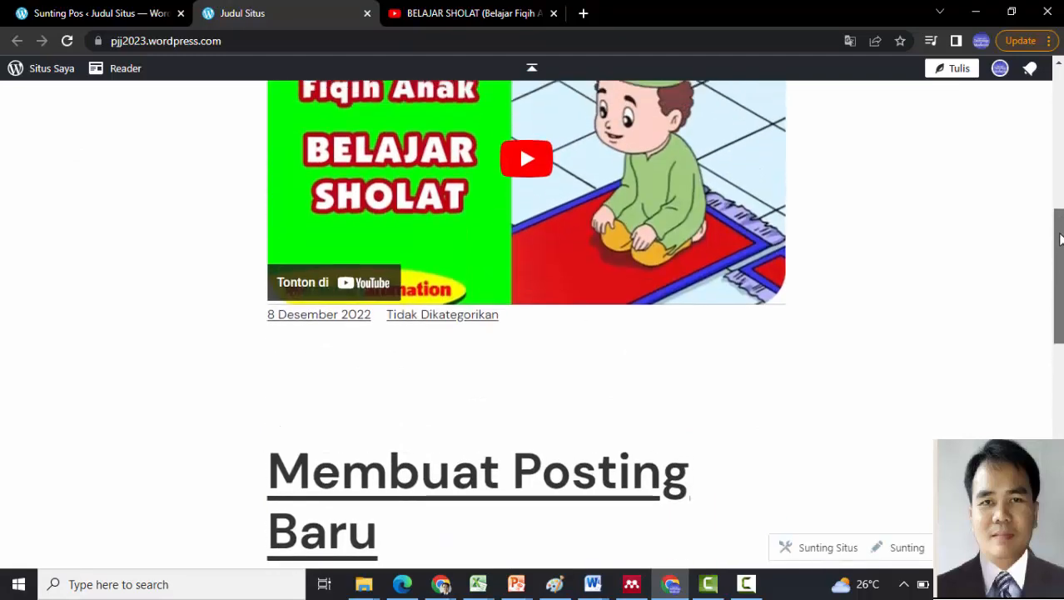
click(67, 40)
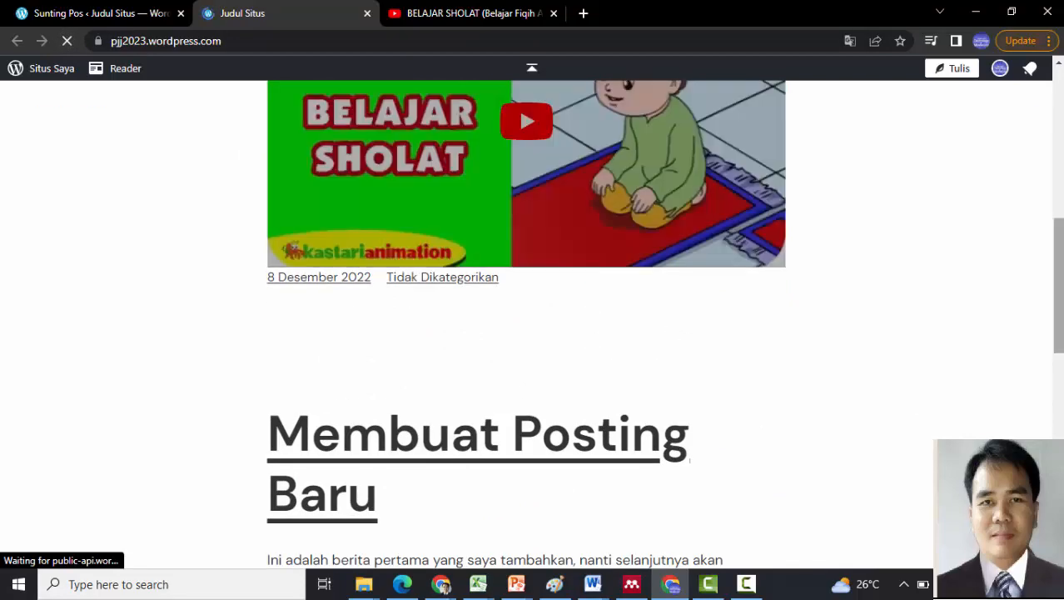
drag(1060, 288, 1059, 183)
click(523, 182)
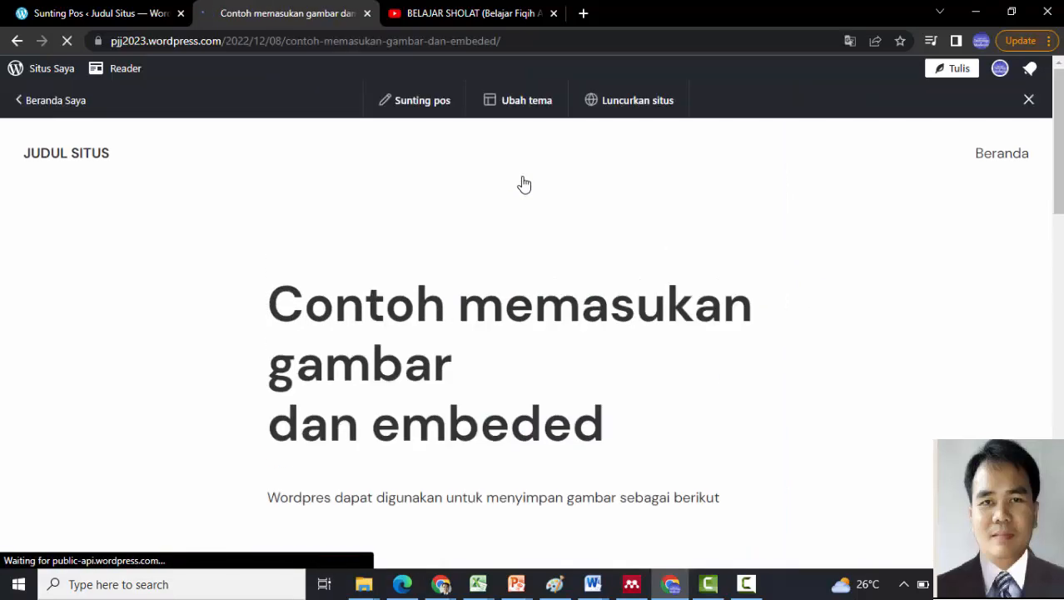
- Play and pause the embedded BELAJAR SHOLAT video on the live post, then return to Beranda Saya
click(520, 40)
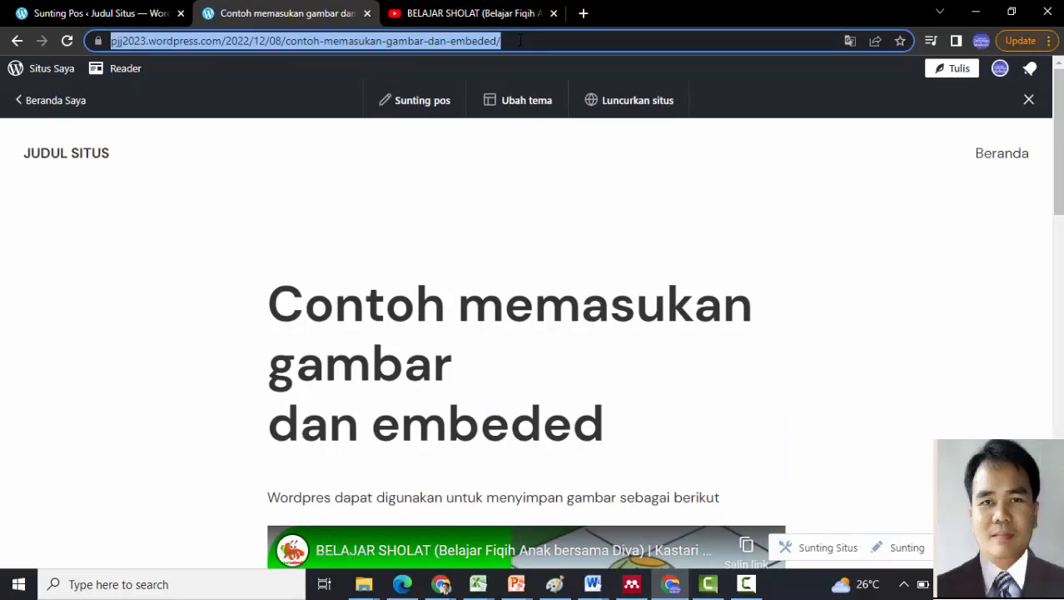
click(641, 345)
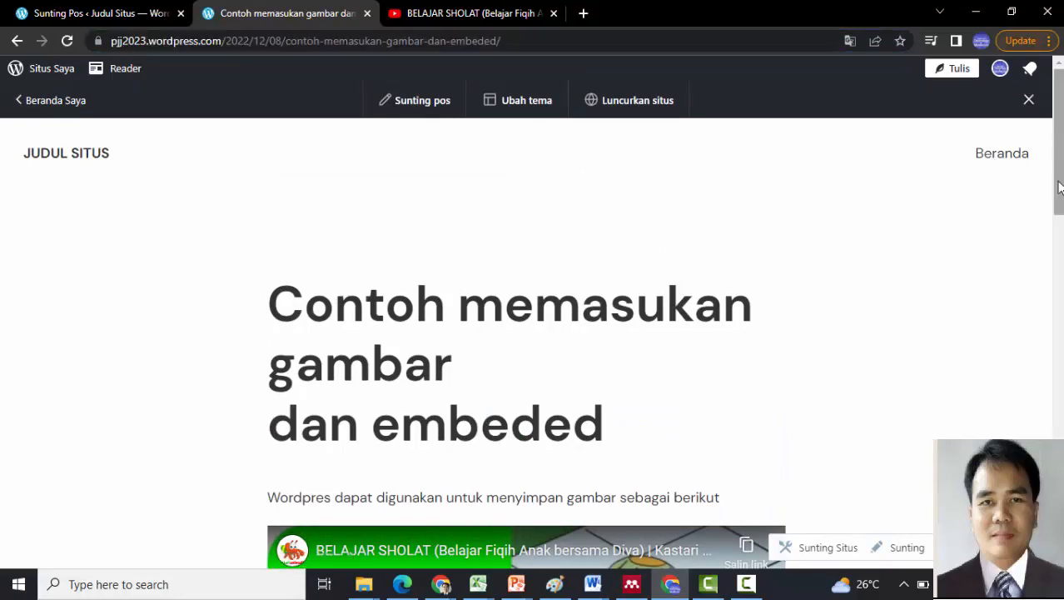
drag(1058, 146, 1056, 270)
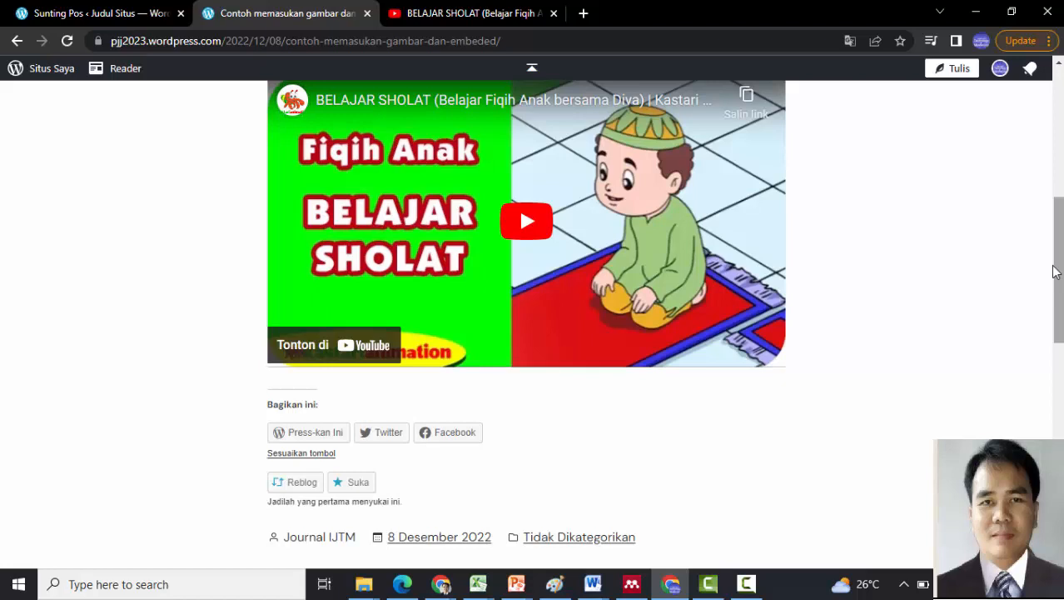
click(527, 222)
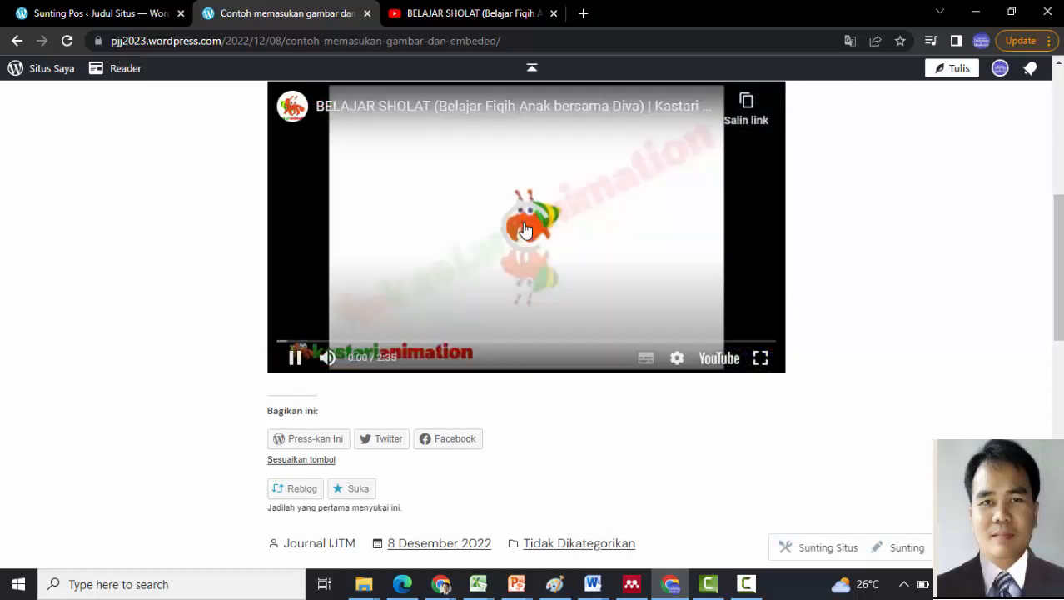
click(293, 360)
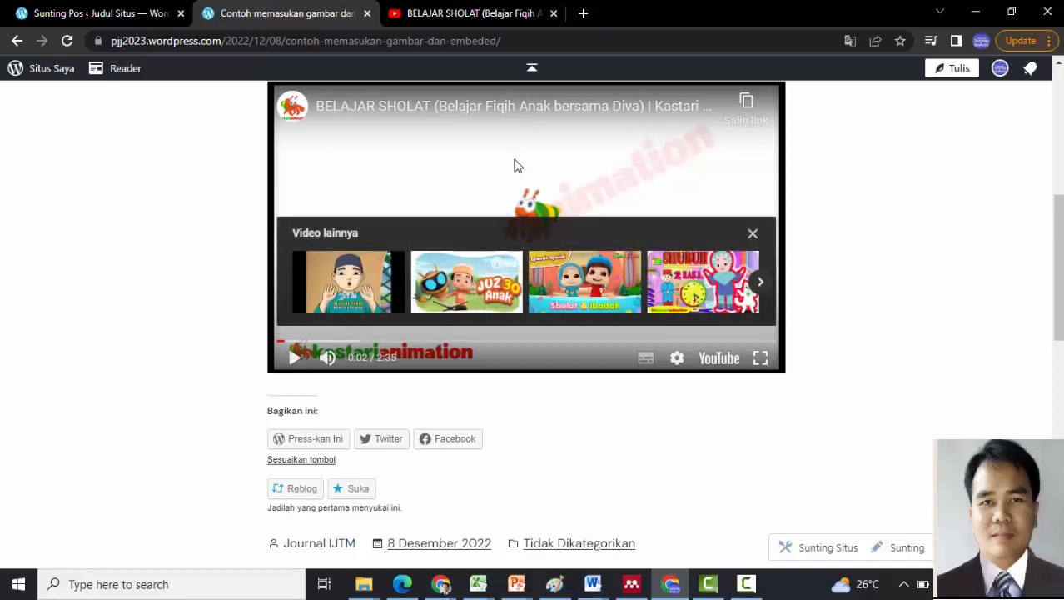
drag(1060, 226, 1059, 100)
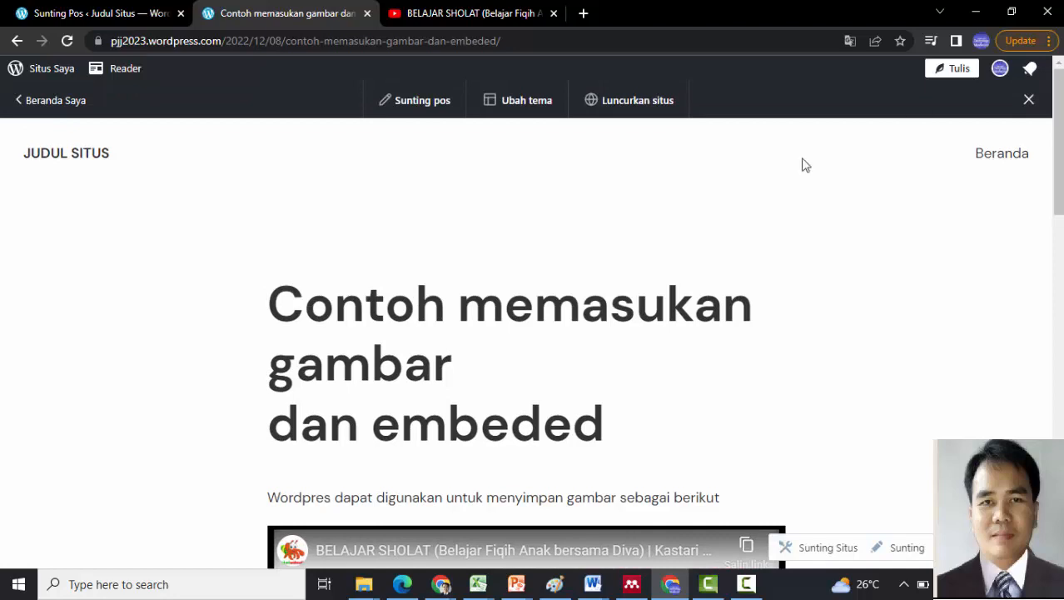
click(49, 107)
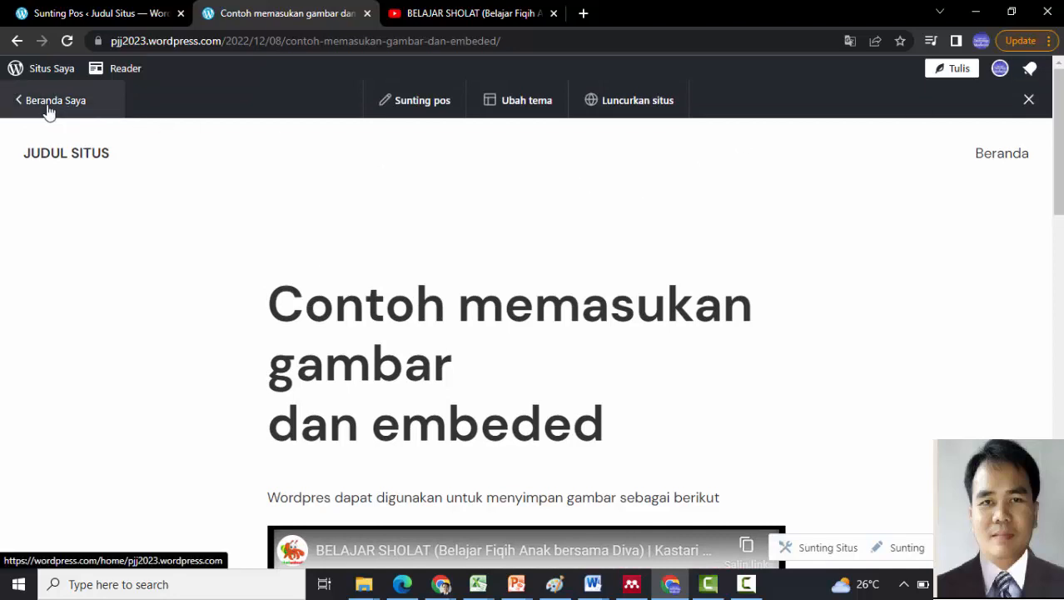